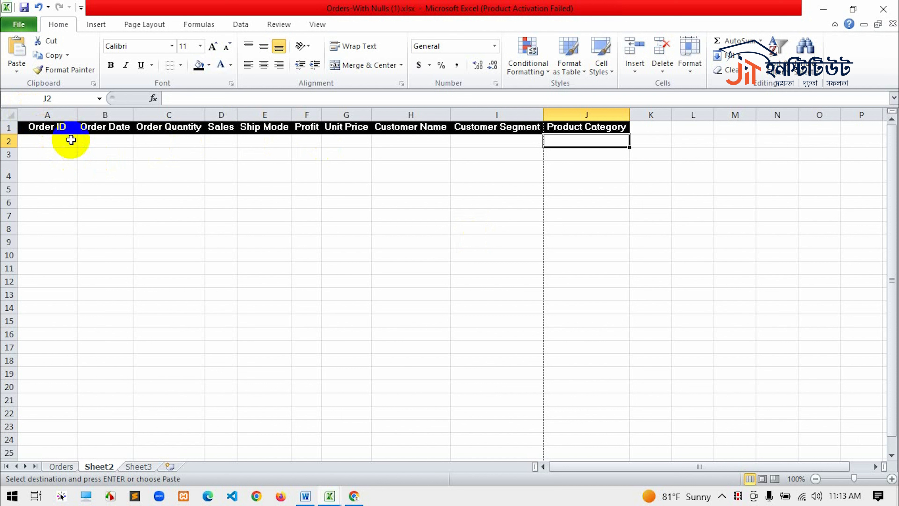
click(91, 138)
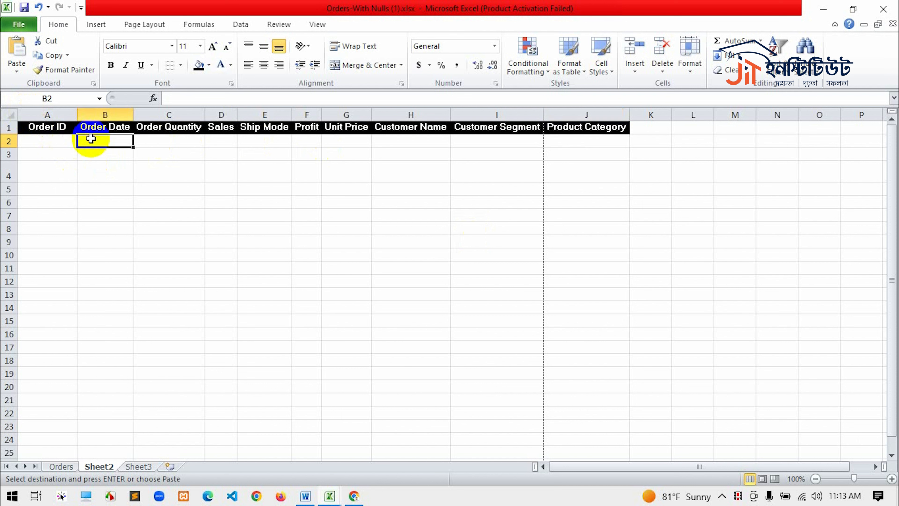
click(181, 142)
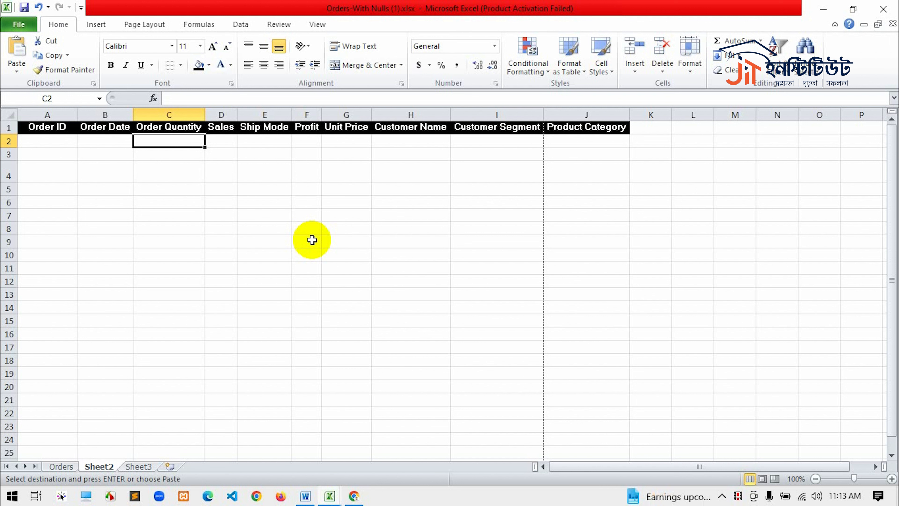
click(274, 143)
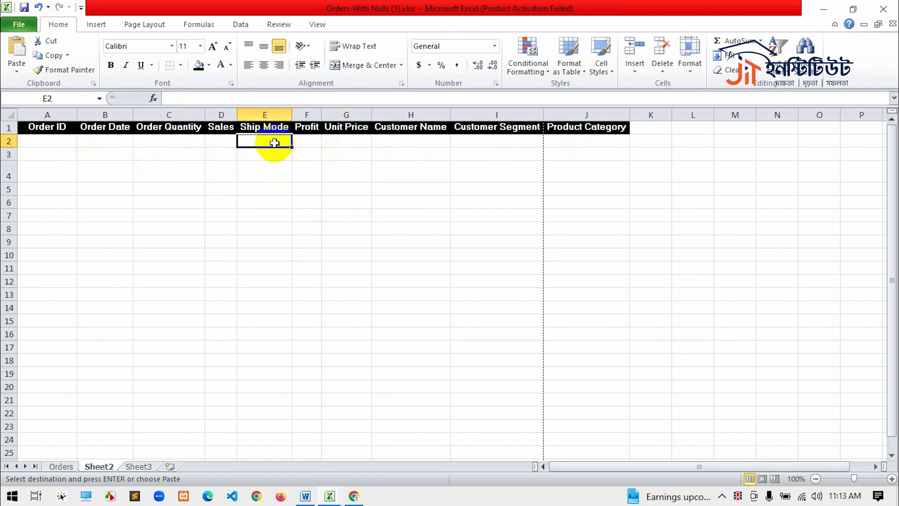
click(281, 212)
click(272, 143)
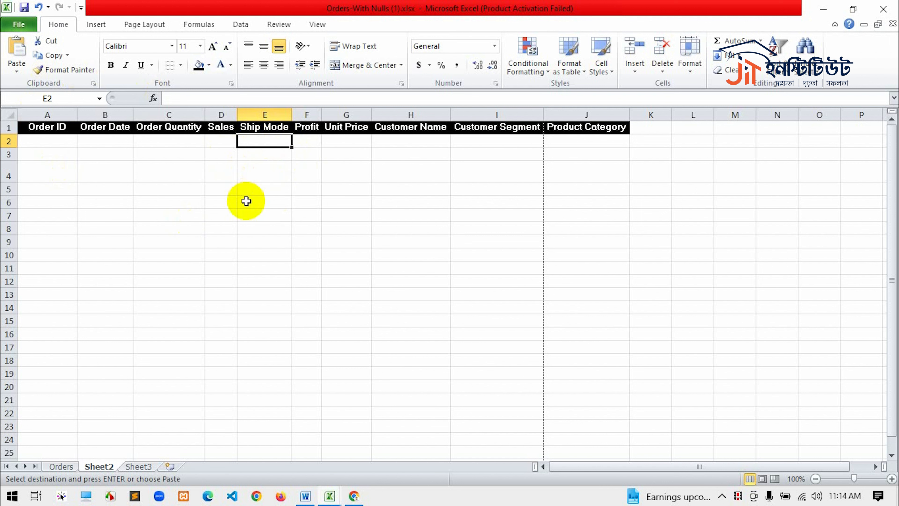
click(268, 308)
Start a data validation rule for cell E2 under Ship Mode that allows only a list.
click(272, 140)
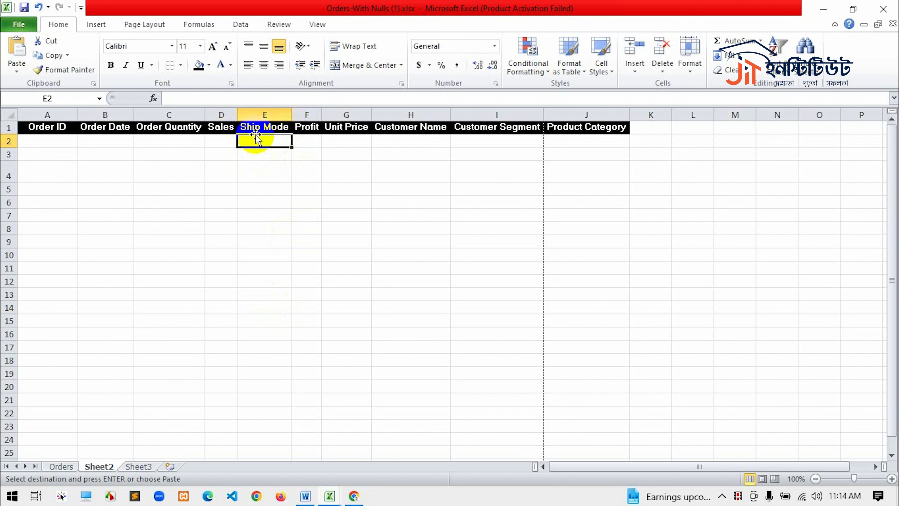
click(242, 24)
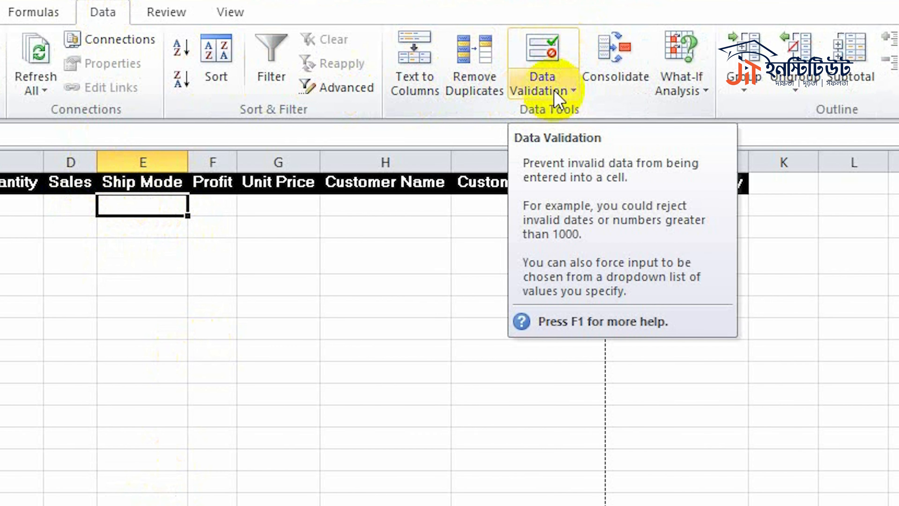
click(560, 93)
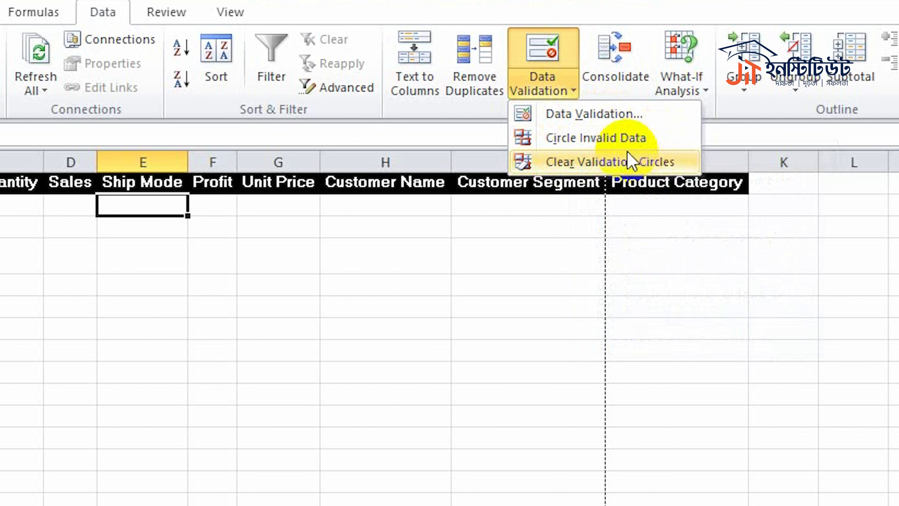
click(627, 170)
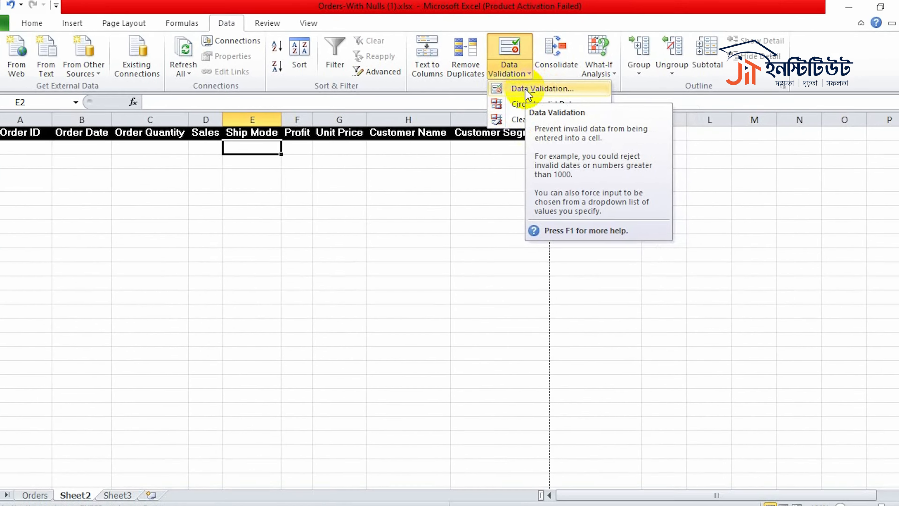
click(581, 114)
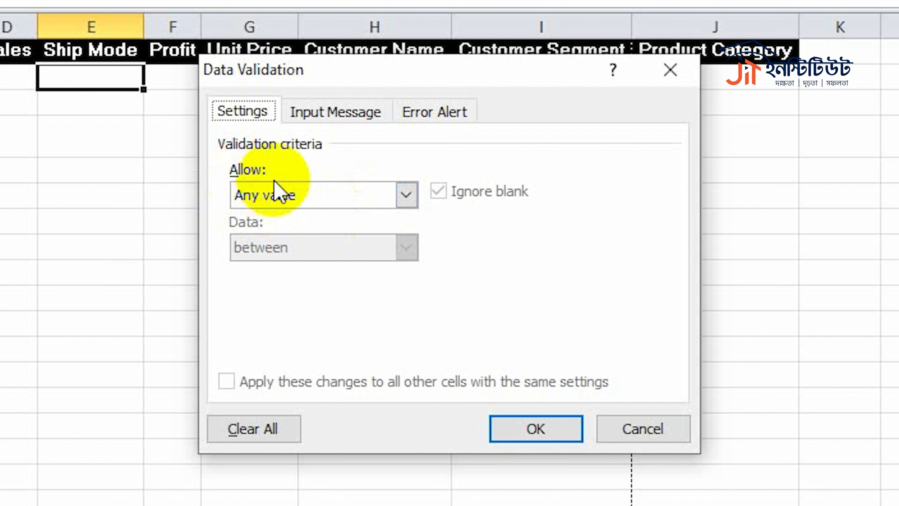
click(407, 195)
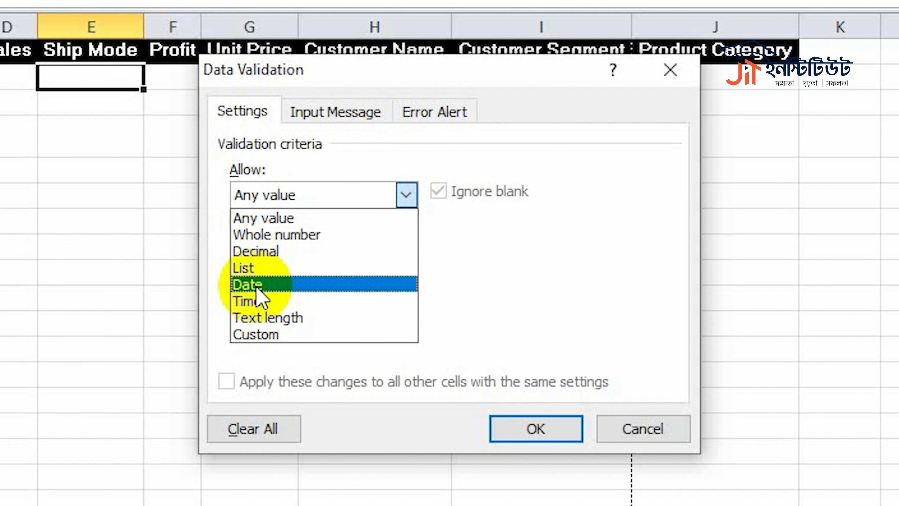
click(227, 260)
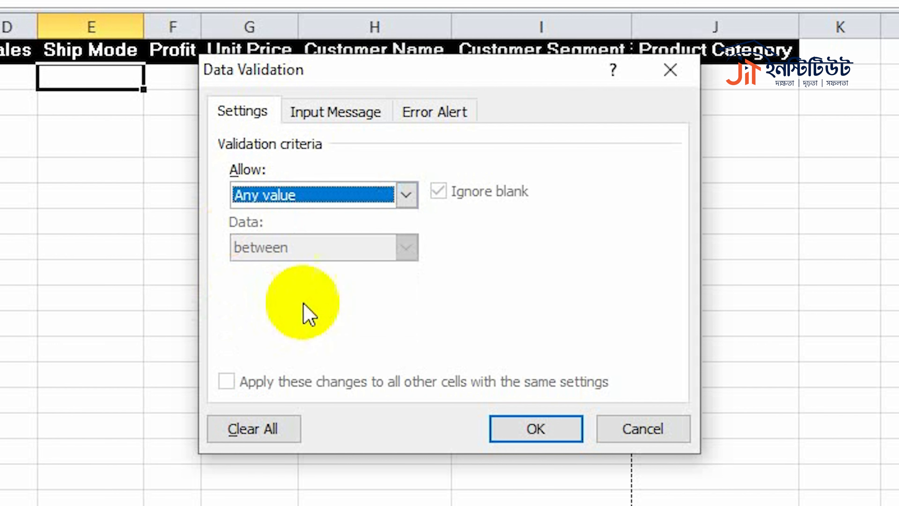
click(407, 195)
click(285, 268)
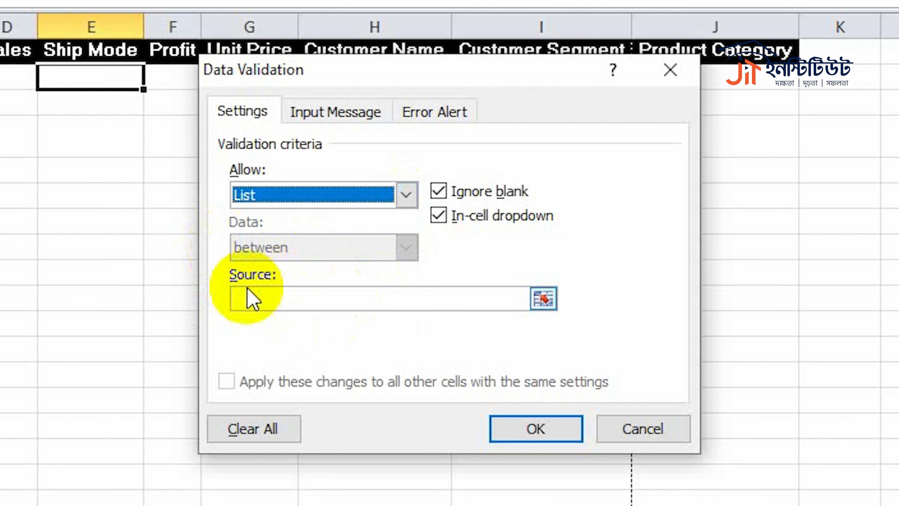
Enter Regular Air, Delivery Truck and Express Air as the comma-separated list source and apply the validation rule to E2.
click(290, 306)
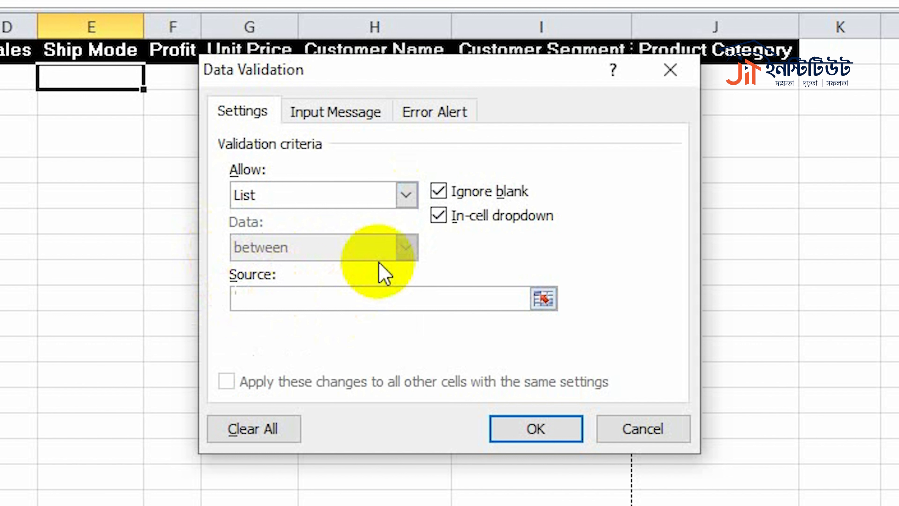
text(Regular Air,)
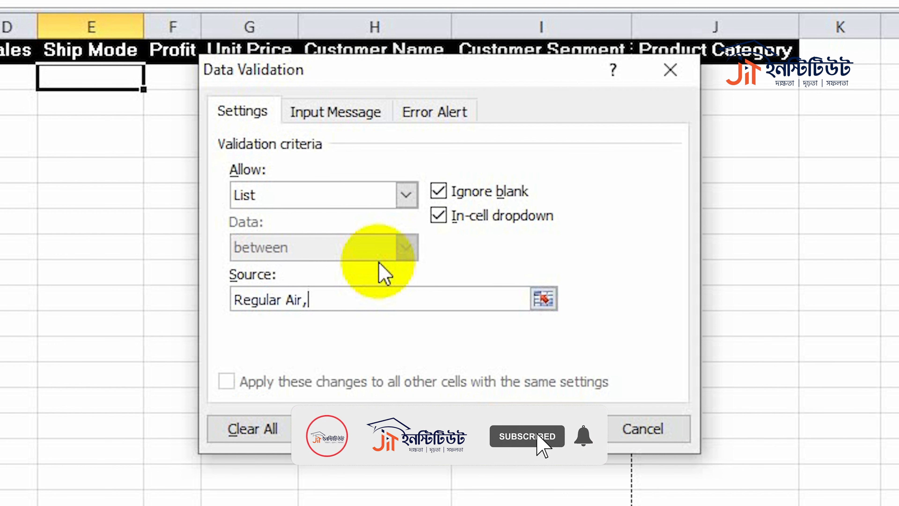
text(Regular)
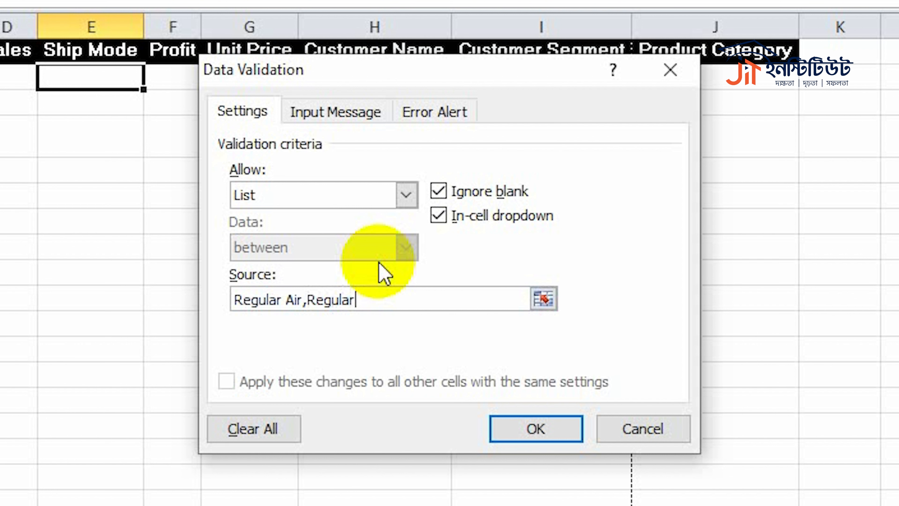
key(BackSpace)
key(BackSpace)
key(BackSpace)
key(BackSpace)
key(BackSpace)
key(BackSpace)
key(BackSpace)
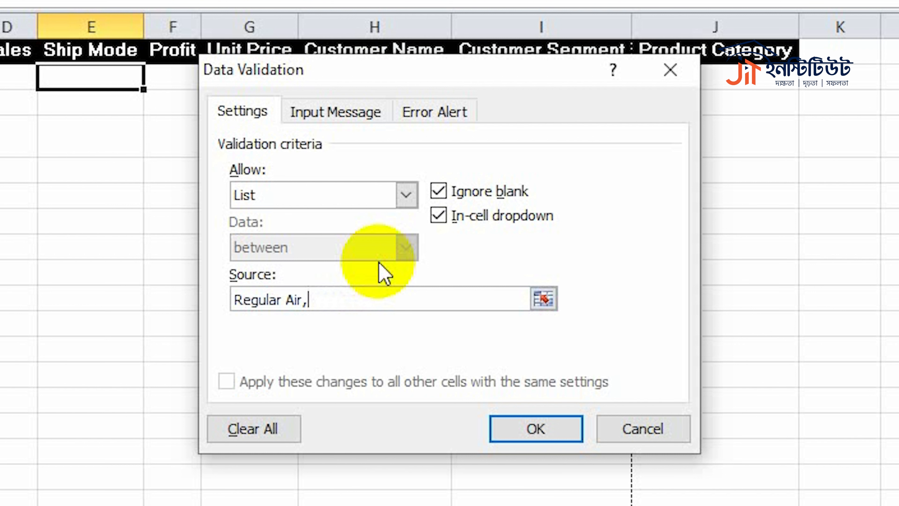
text(Delivery Truck)
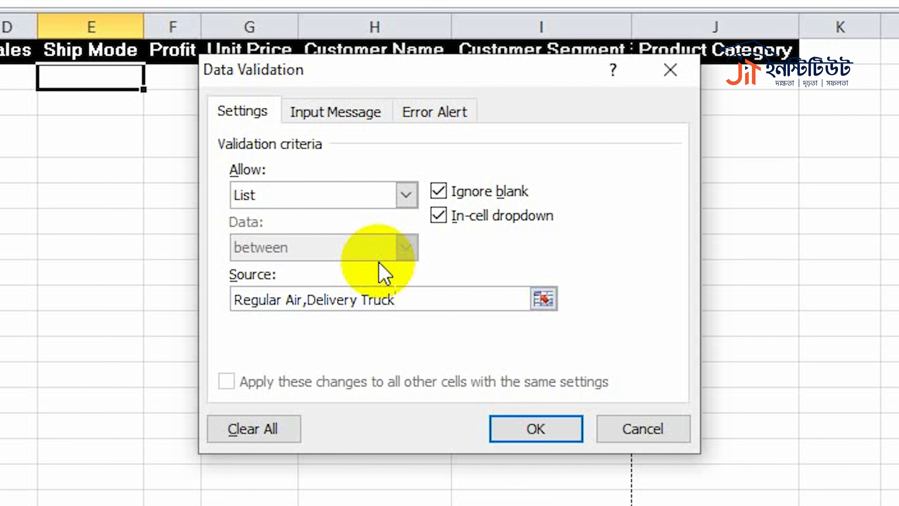
text(,)
text(EWx)
key(BackSpace)
key(BackSpace)
text(xpress Air)
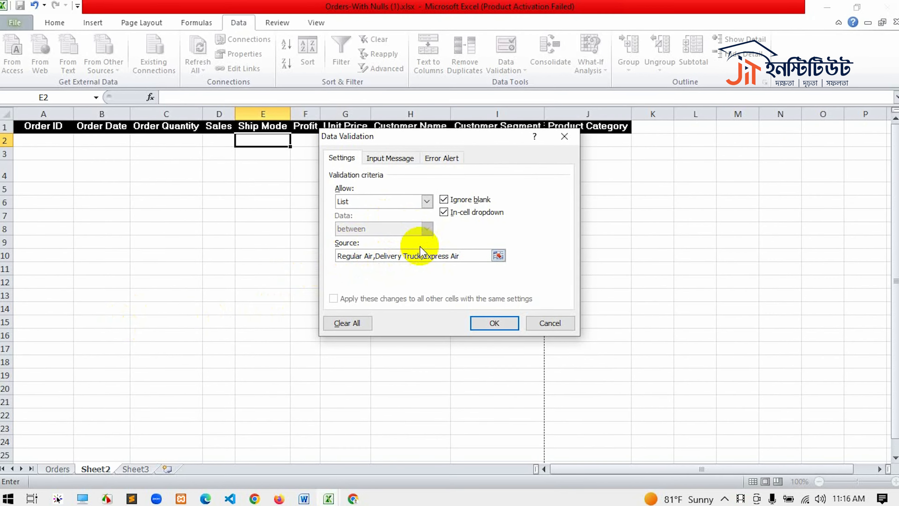
click(498, 332)
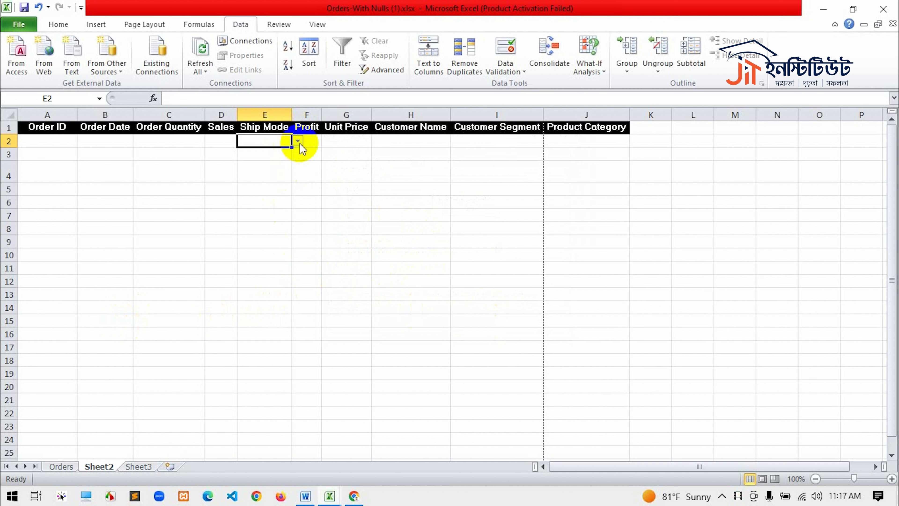
click(242, 201)
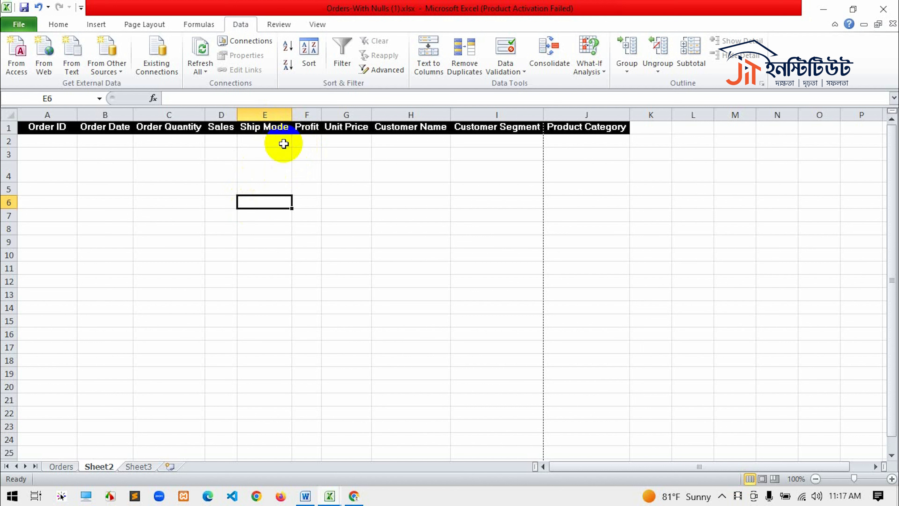
click(273, 140)
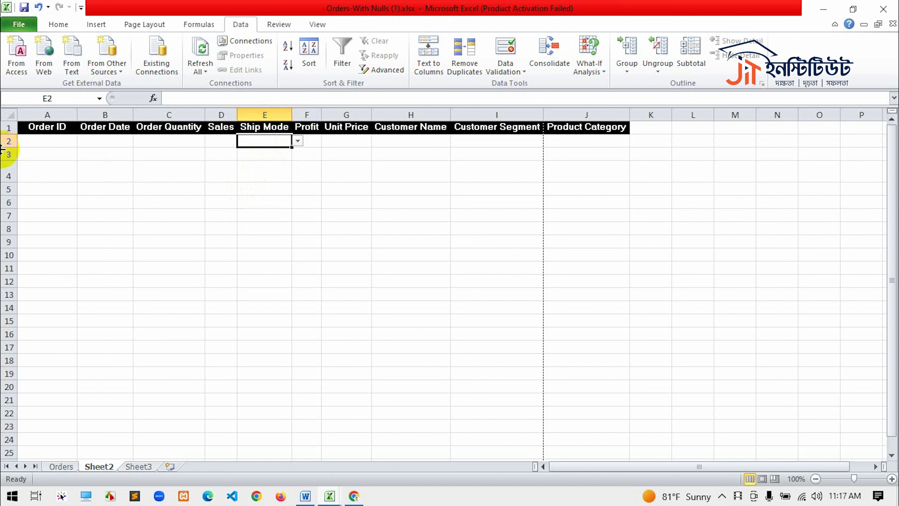
click(50, 142)
click(72, 200)
Enter the order number in cell A2 under Order ID.
click(64, 140)
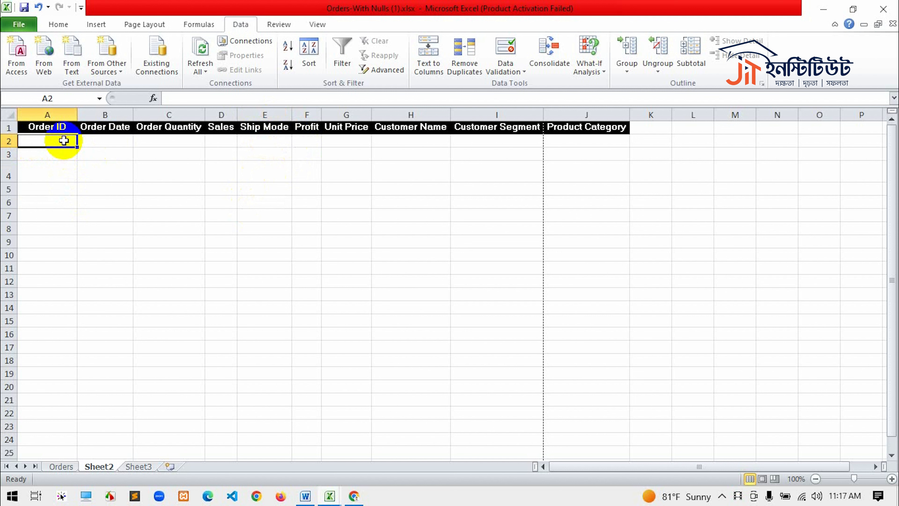
text(202302)
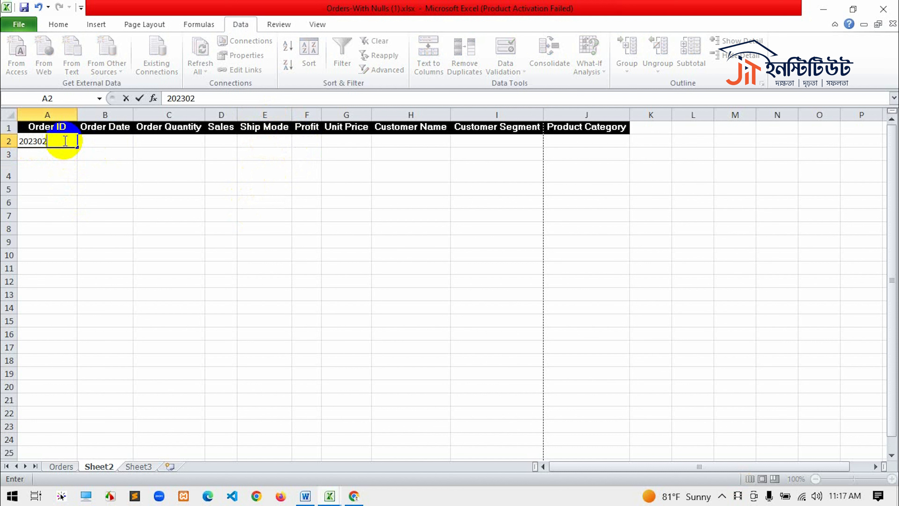
click(90, 141)
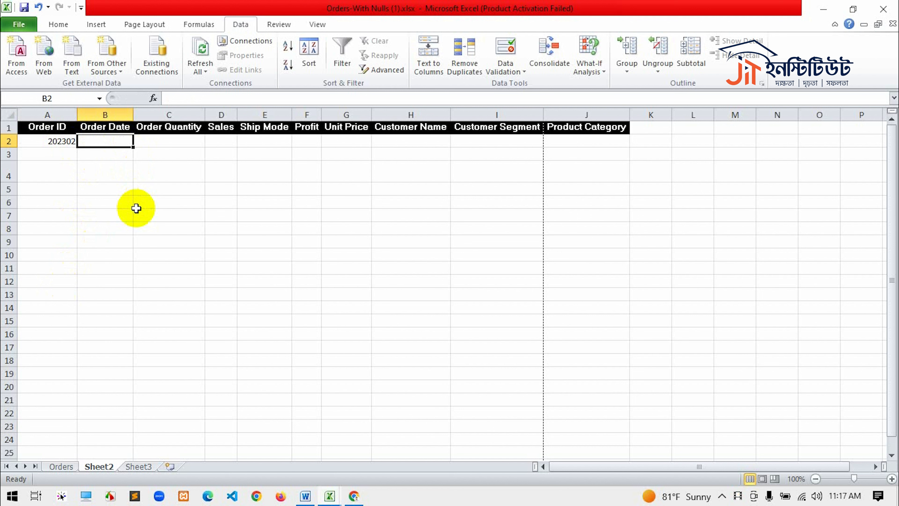
Enter the date 02/27/2023 in cell B2 under Order Date and clear the cell again.
click(116, 229)
click(107, 141)
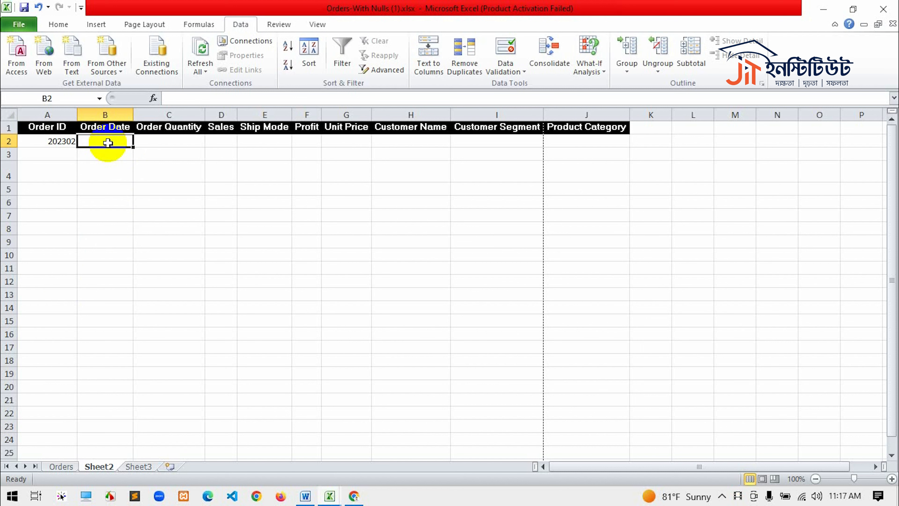
text(02)
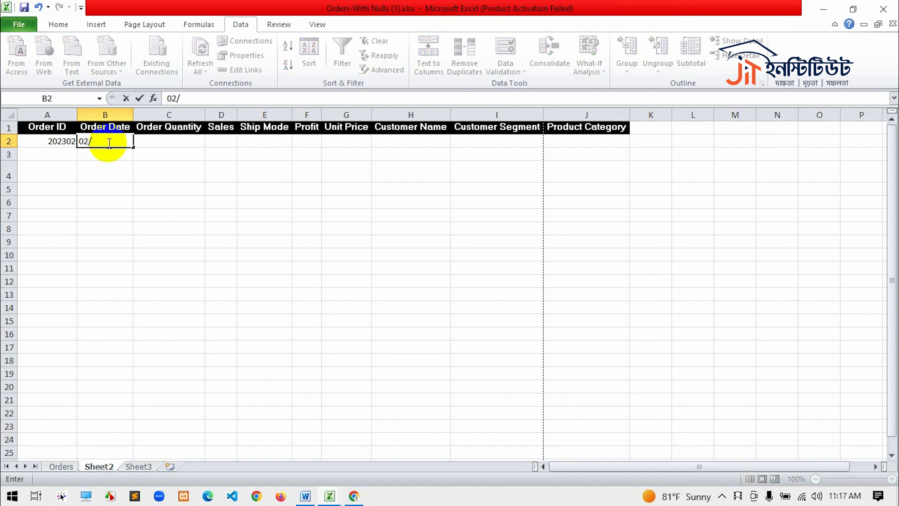
text(/27/2023)
key(Return)
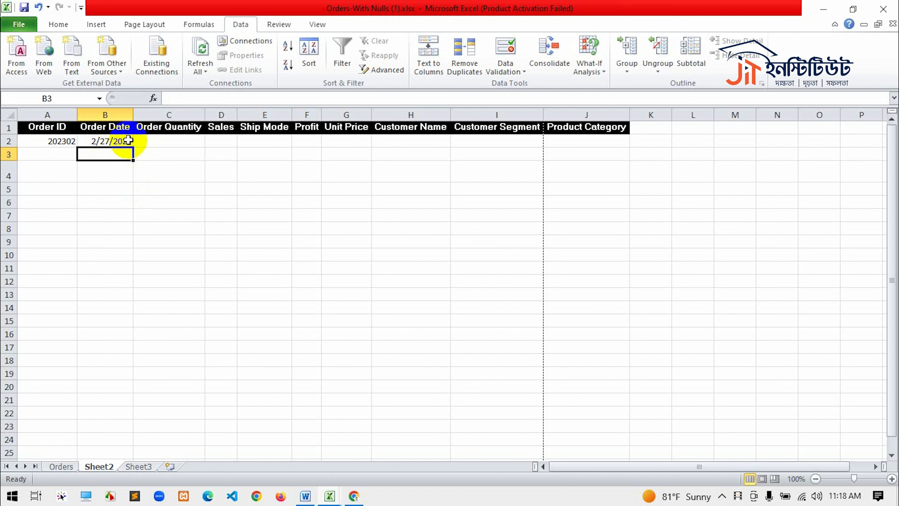
click(128, 143)
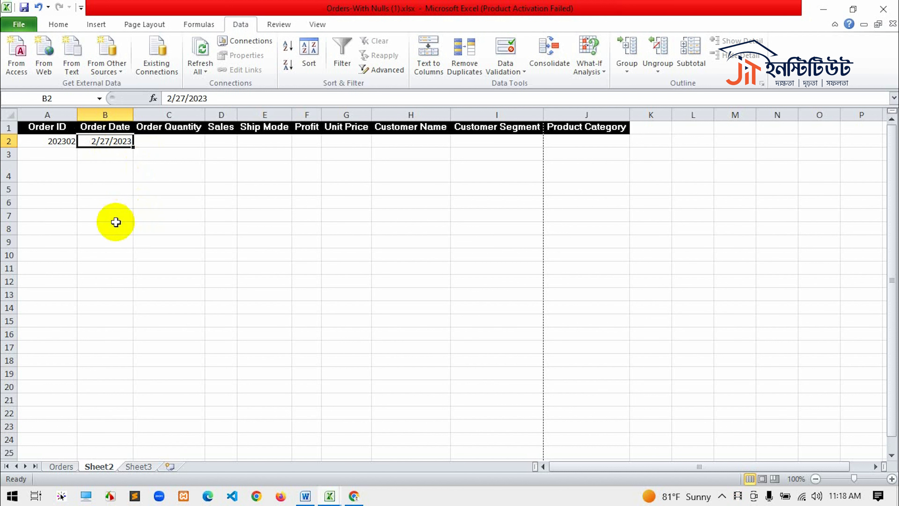
key(Delete)
click(100, 170)
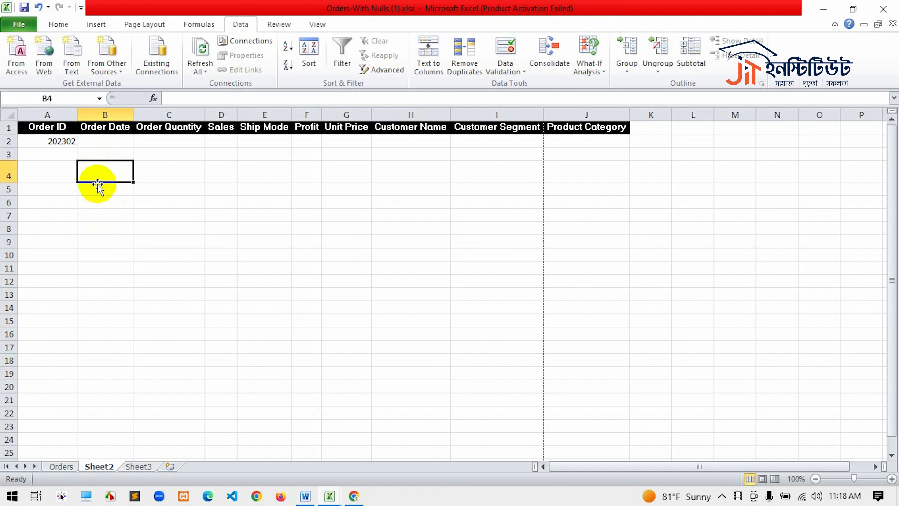
Start a data validation rule for cell B2 under Order Date that allows only dates.
click(119, 141)
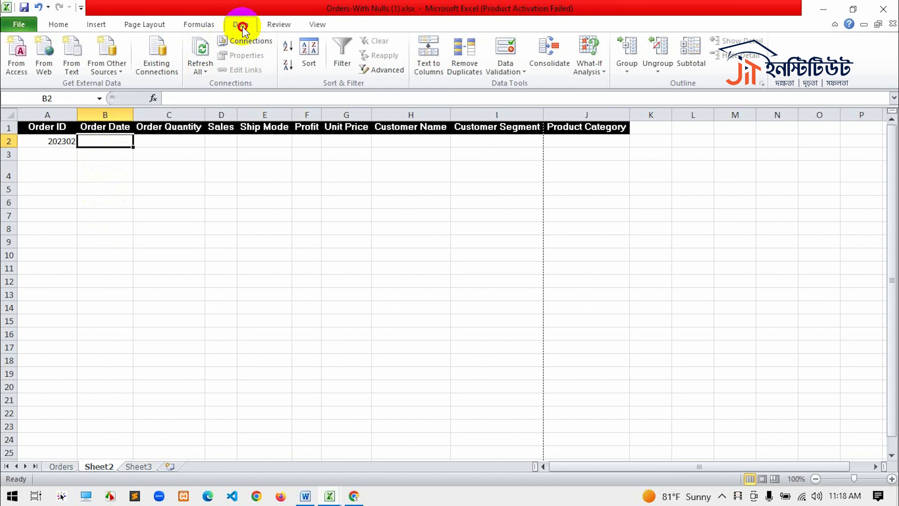
click(525, 69)
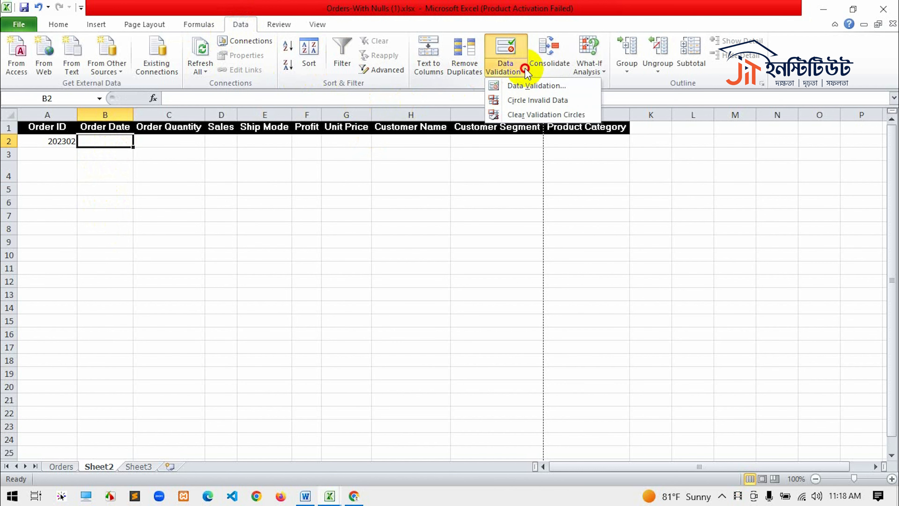
click(534, 86)
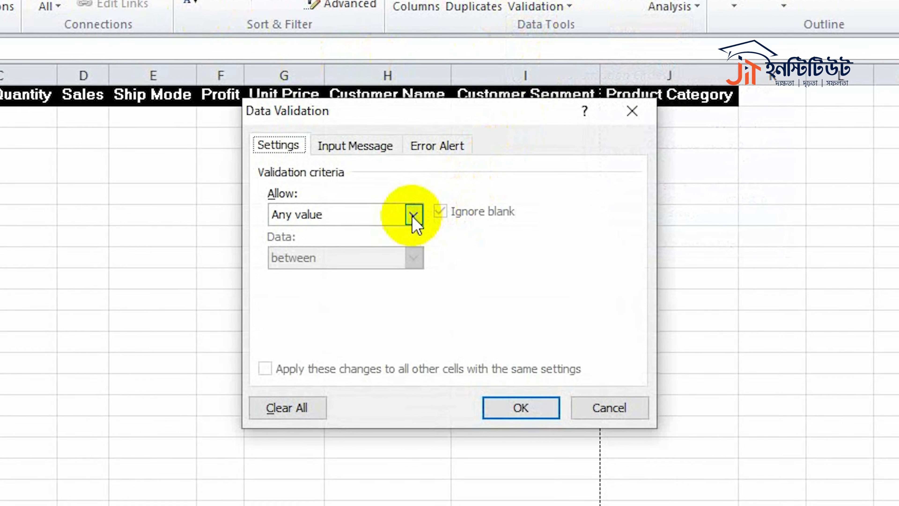
click(413, 217)
click(291, 287)
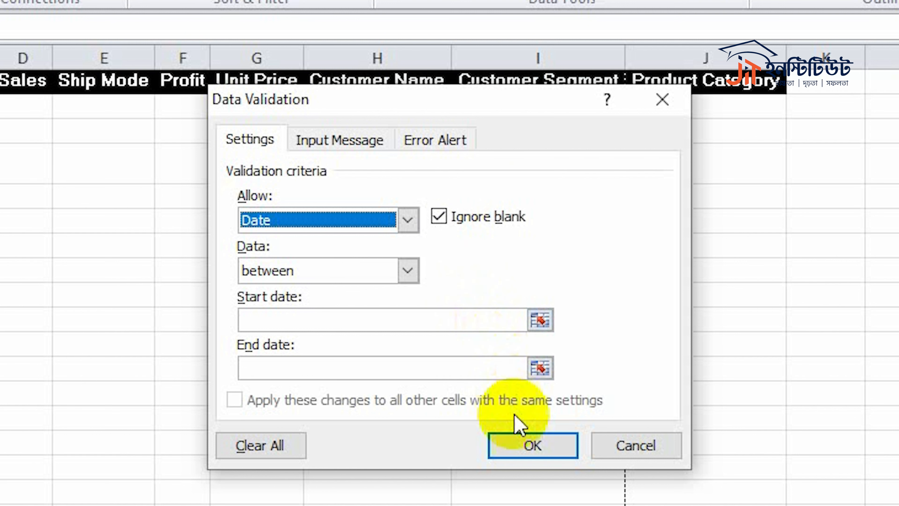
Try to apply the date rule without any dates, using the between, equal to and less than or equal to conditions.
click(534, 445)
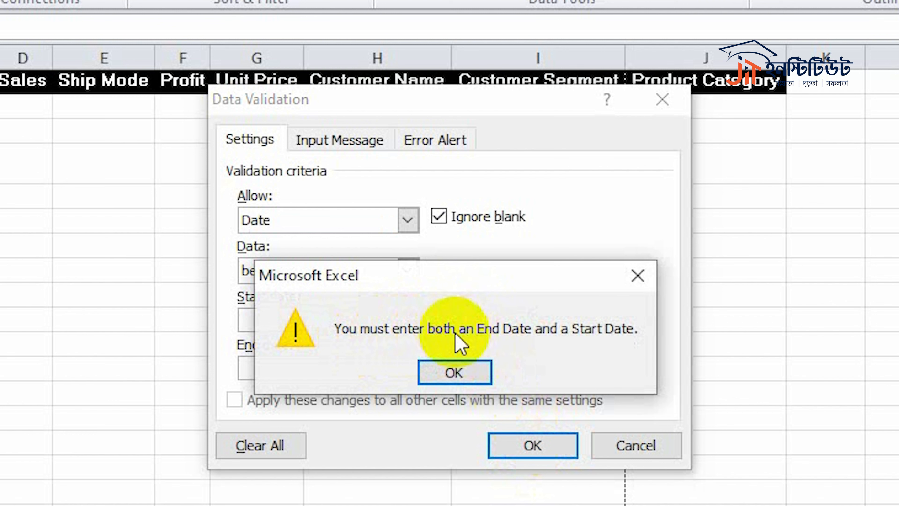
drag(460, 276, 641, 271)
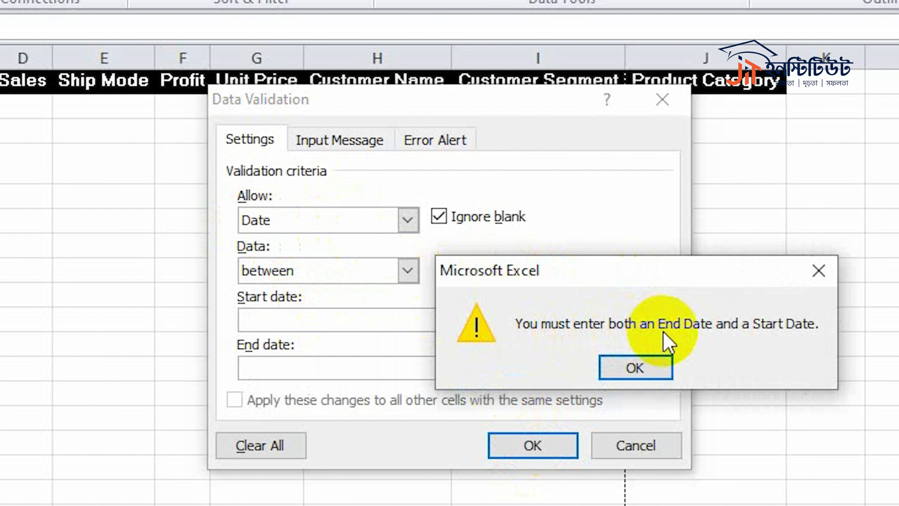
click(662, 368)
click(408, 271)
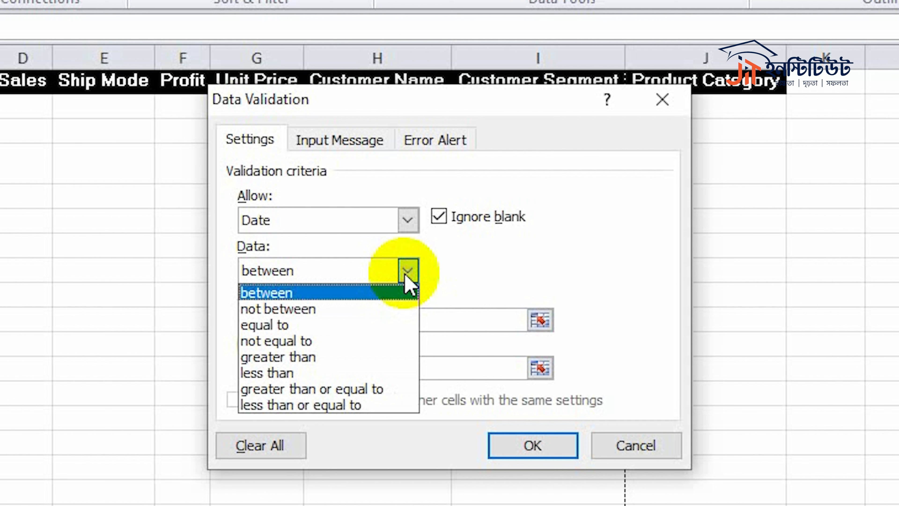
click(345, 309)
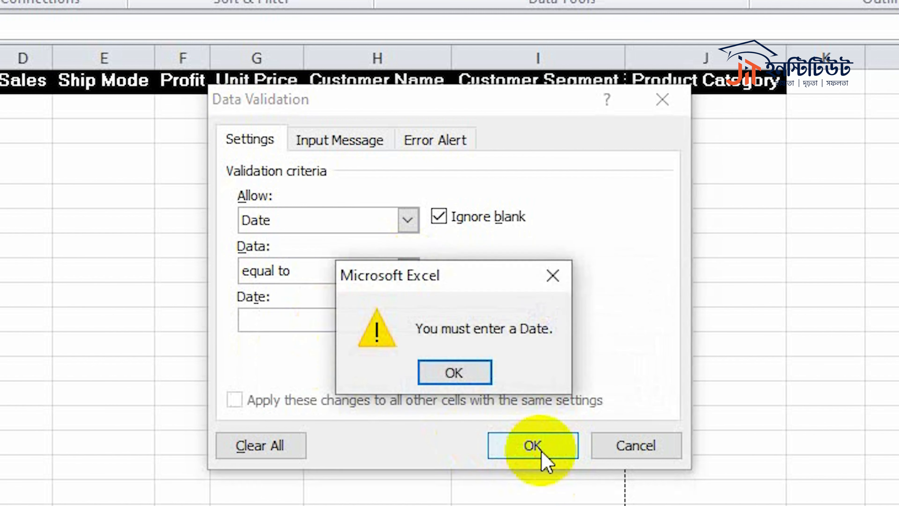
key(Return)
click(409, 271)
click(343, 404)
click(517, 448)
key(Return)
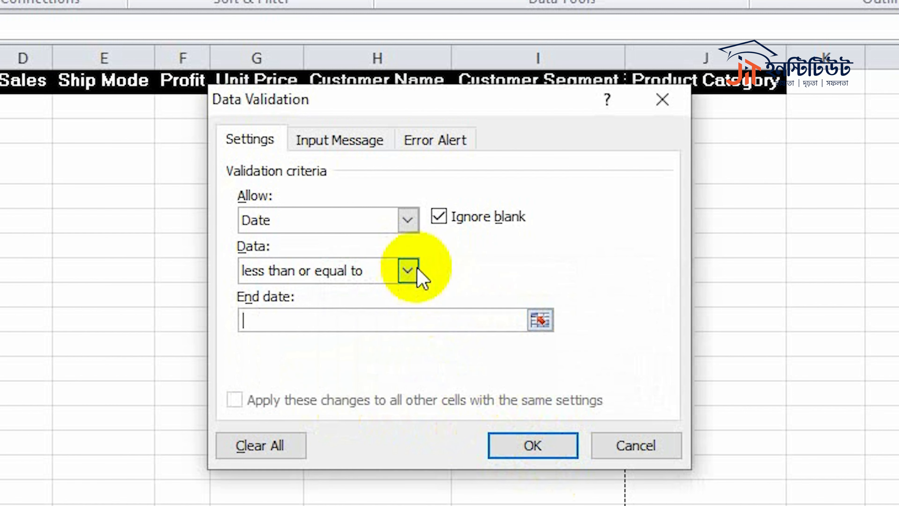
Turn off Ignore blank, set the date condition to greater than and begin the start date with 02/.
click(439, 216)
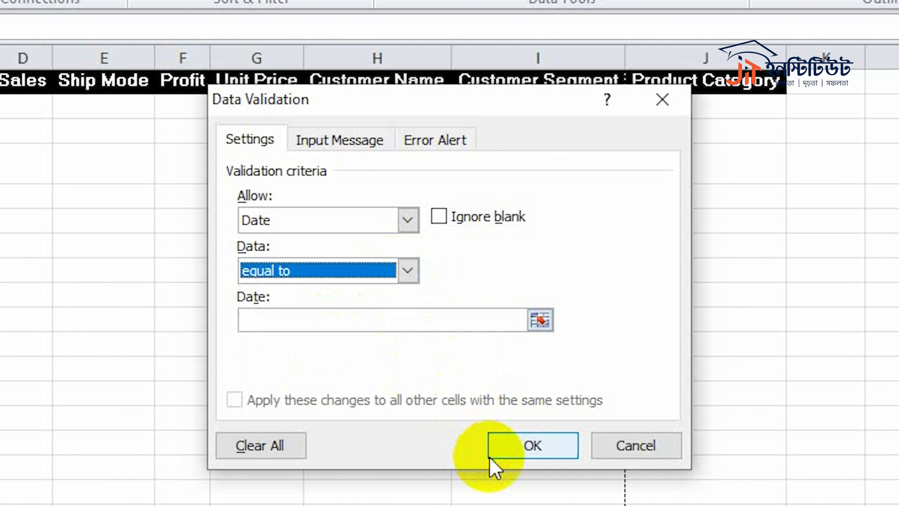
click(408, 270)
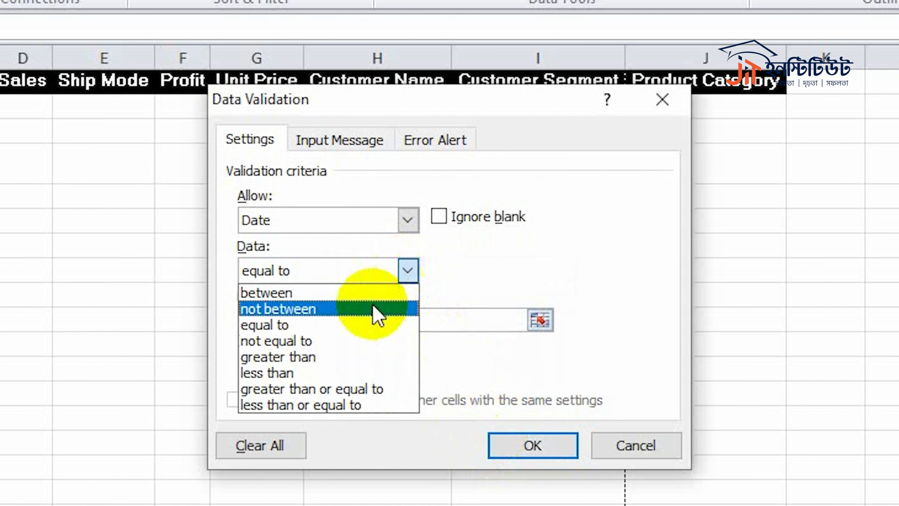
click(352, 310)
click(456, 368)
click(408, 270)
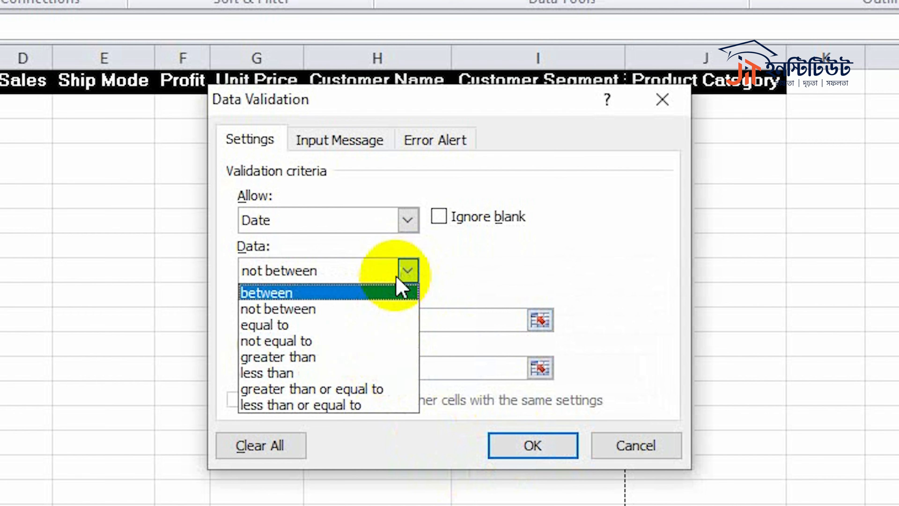
click(361, 357)
click(540, 320)
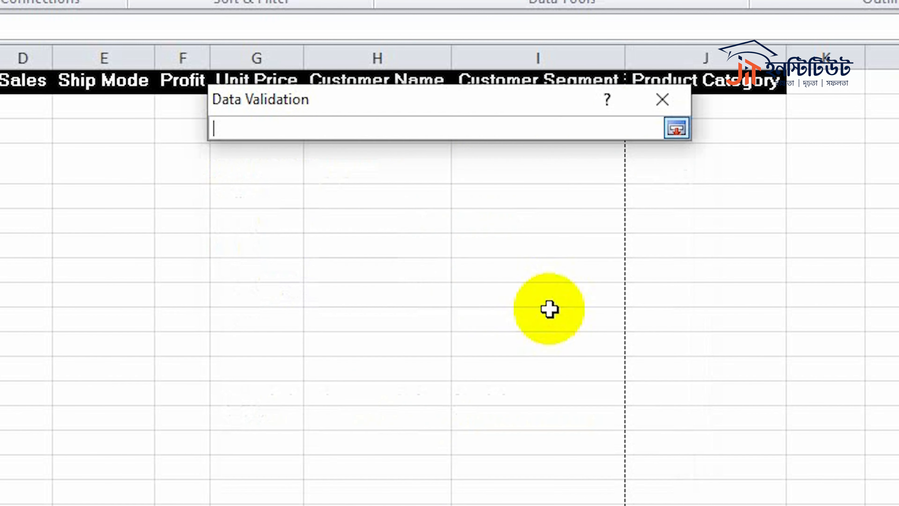
click(676, 129)
text(02/)
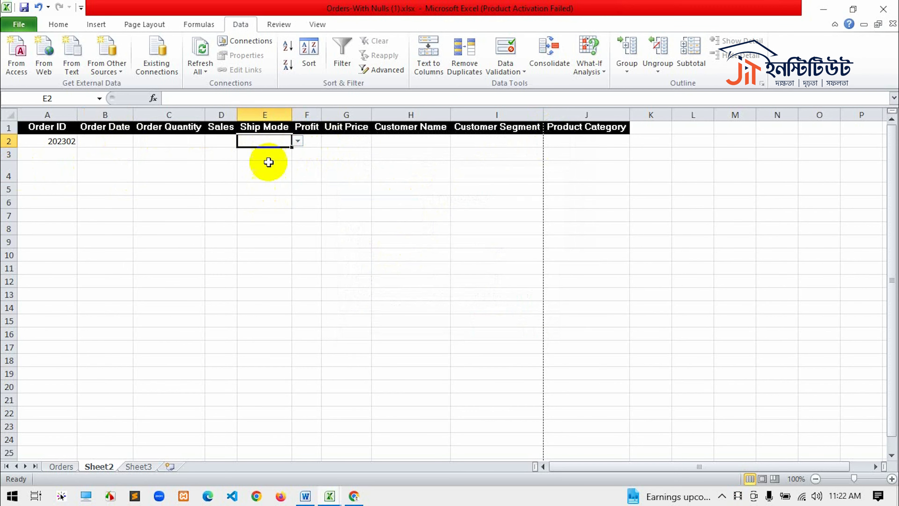
Review the validation settings of cell E2 under Ship Mode, including the allowed type and the list source.
click(276, 172)
click(282, 132)
click(282, 141)
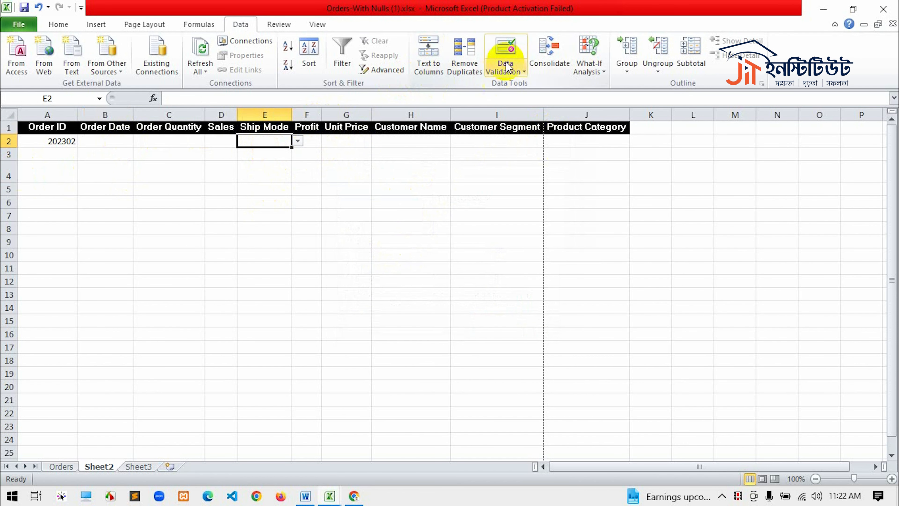
click(504, 71)
click(533, 85)
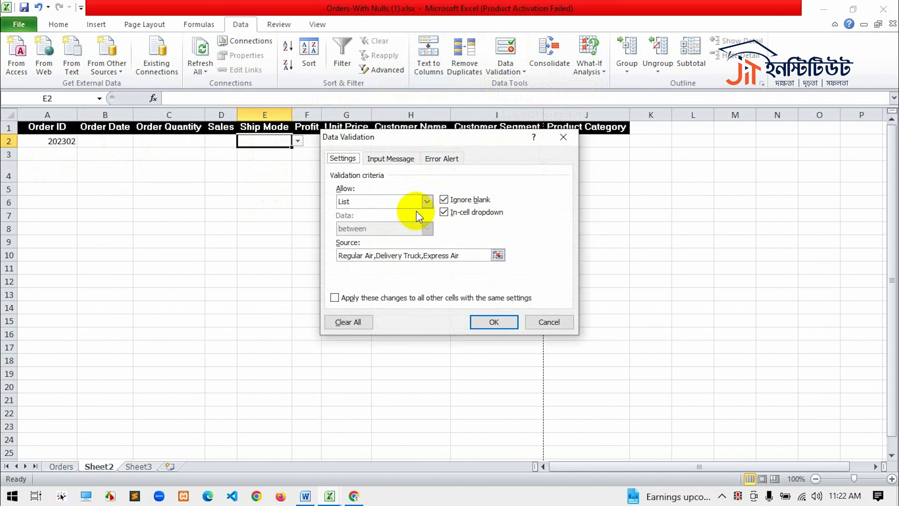
click(427, 202)
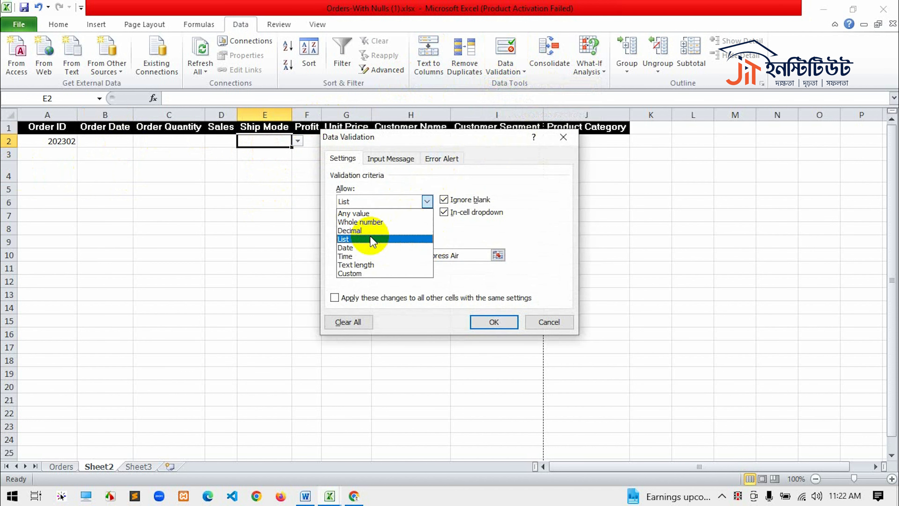
click(552, 180)
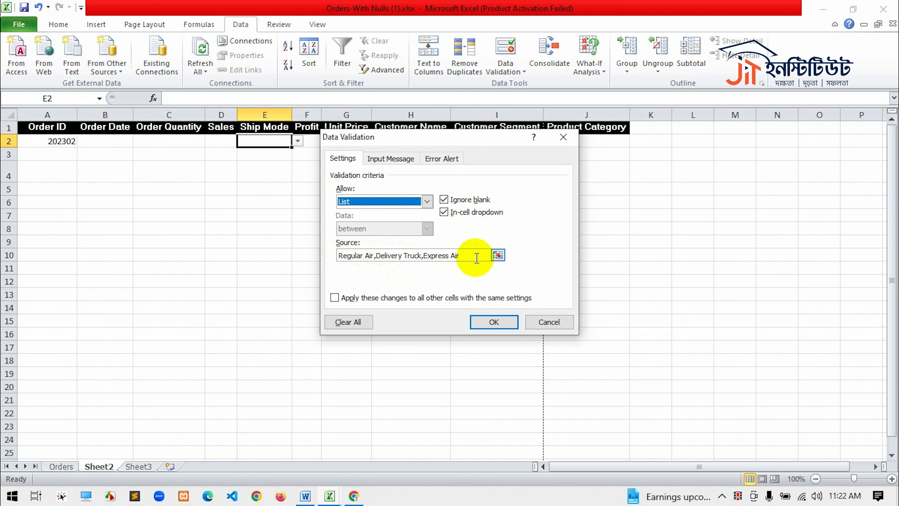
click(494, 321)
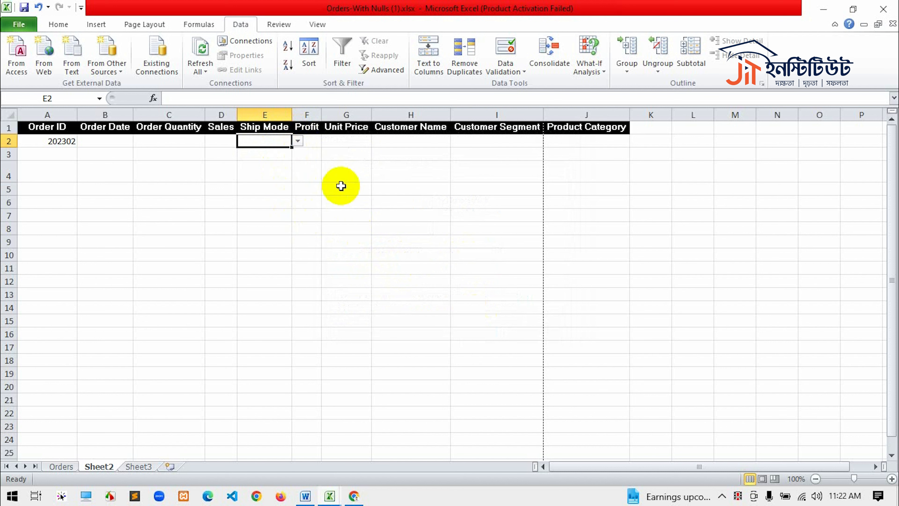
Check whether the cells below E2 in the Ship Mode column have a drop-down list.
click(307, 185)
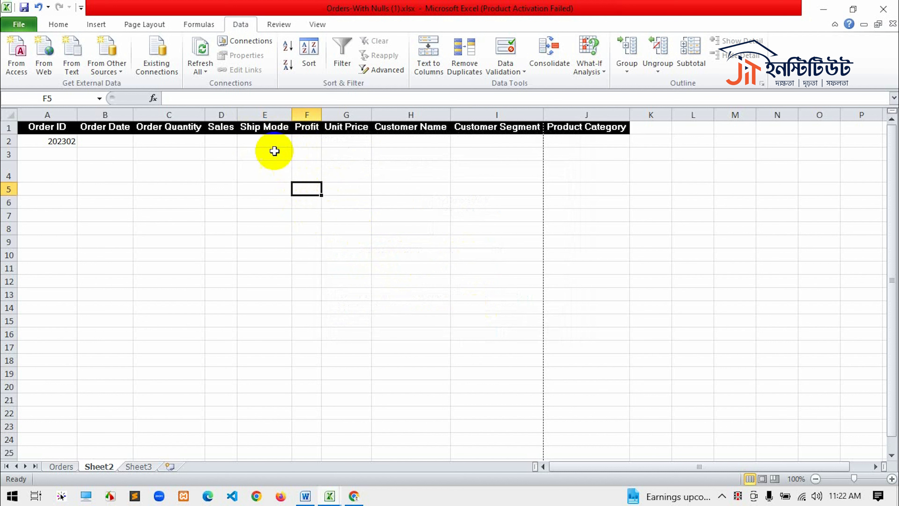
click(256, 189)
click(262, 238)
click(257, 173)
click(261, 142)
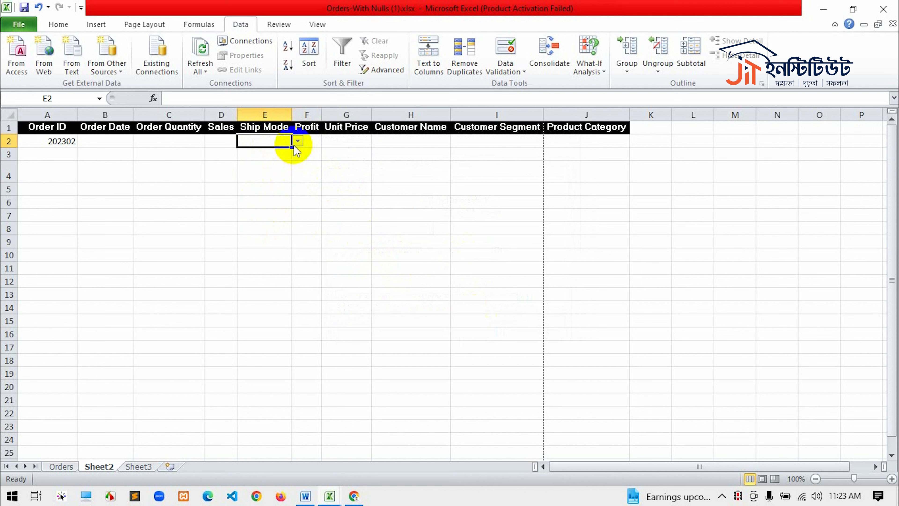
Try filling the Ship Mode drop-down from E2 down to E13, check the filled cells and undo the fill.
drag(292, 148, 302, 298)
click(282, 270)
click(273, 293)
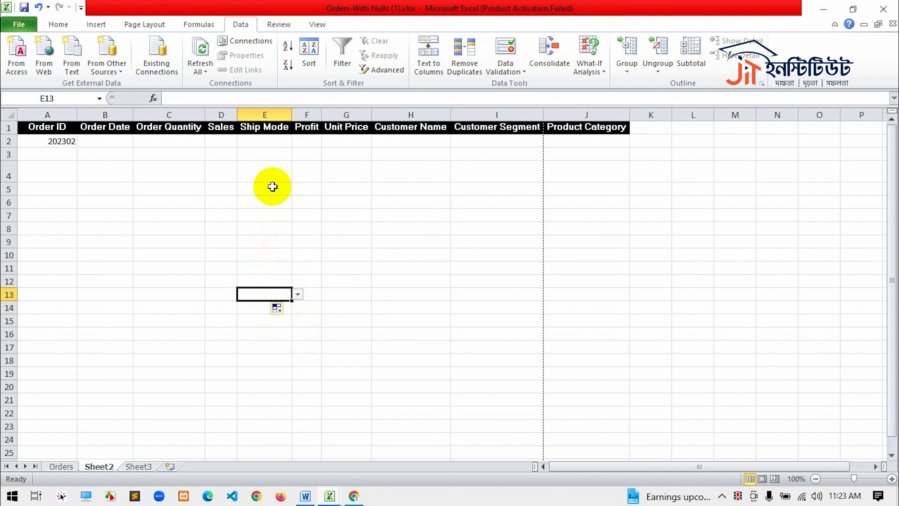
key(ctrl+z)
key(ctrl+z)
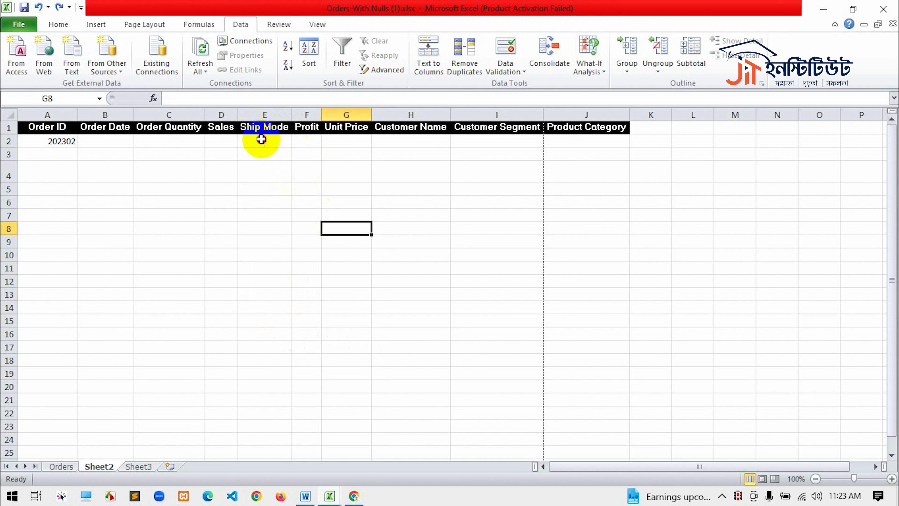
Copy cell E2 with its drop-down list and paste it into E3:E17 under Ship Mode.
click(262, 139)
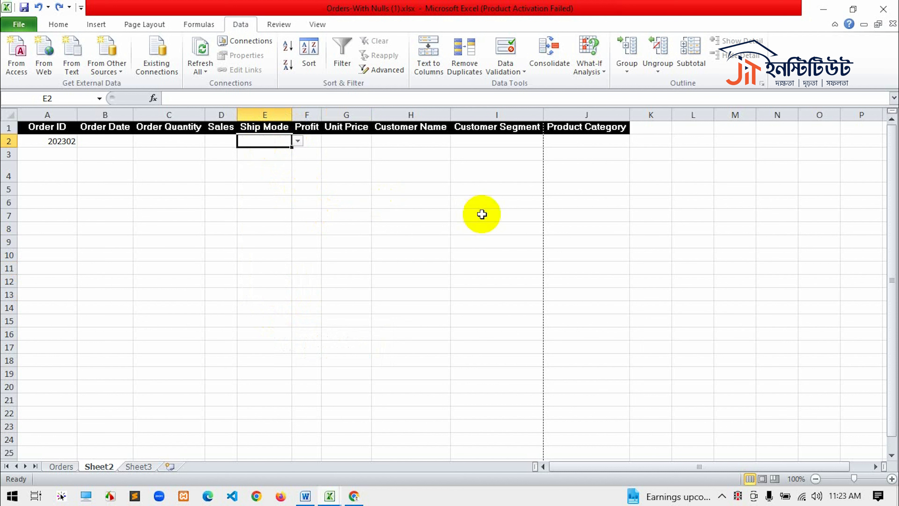
key(ctrl+c)
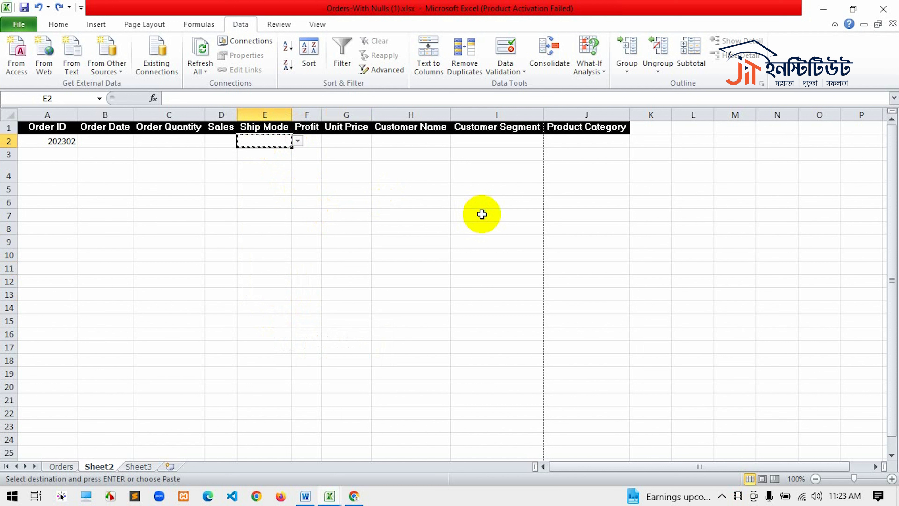
drag(269, 154, 265, 343)
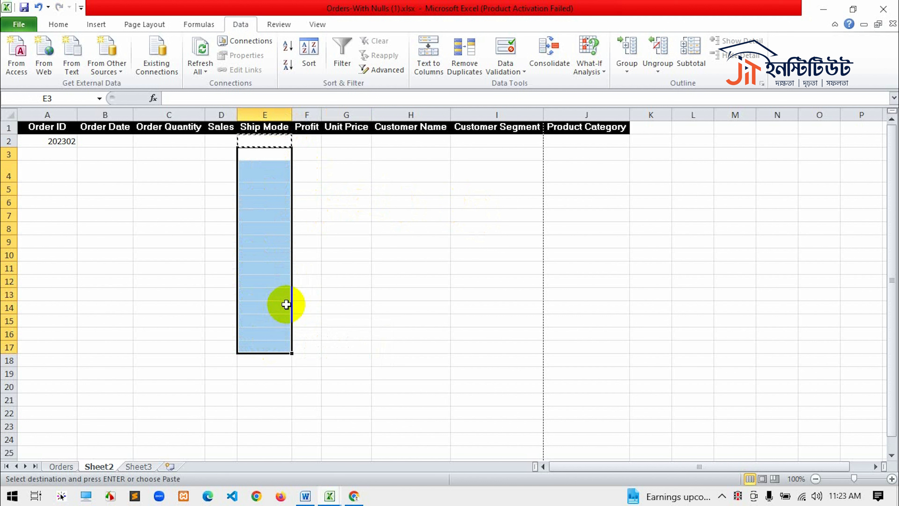
key(ctrl+v)
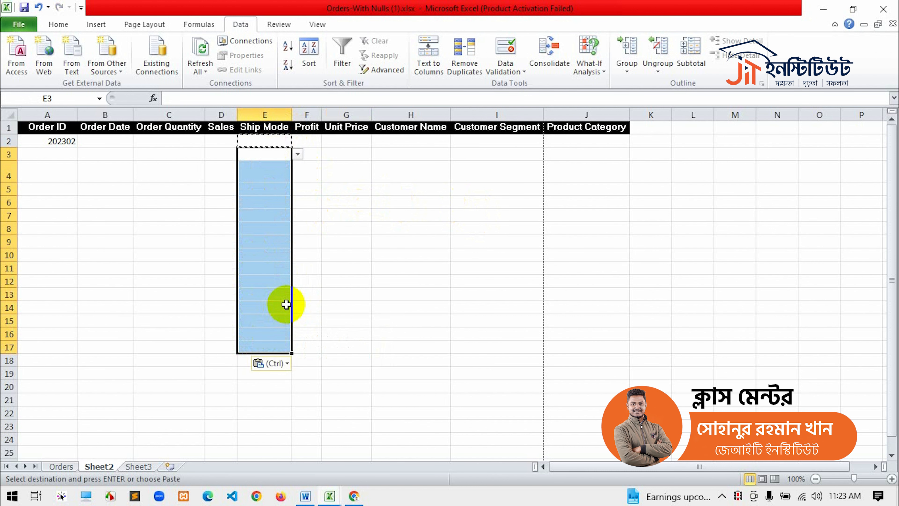
Check the pasted drop-down in the Ship Mode cells down to E17 and undo the paste.
click(277, 344)
click(280, 335)
click(298, 335)
click(284, 319)
click(277, 305)
click(273, 258)
click(271, 176)
click(265, 215)
click(270, 304)
key(Escape)
click(288, 348)
click(301, 347)
click(272, 346)
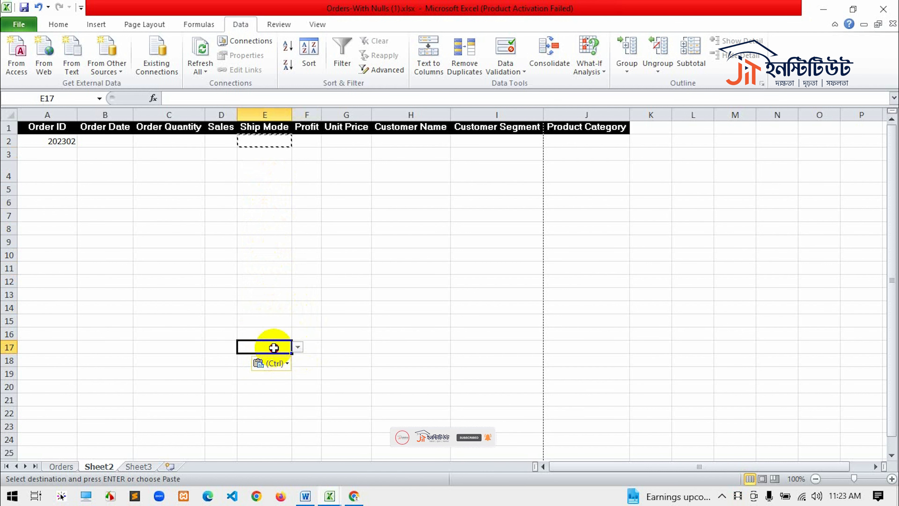
click(297, 347)
key(Escape)
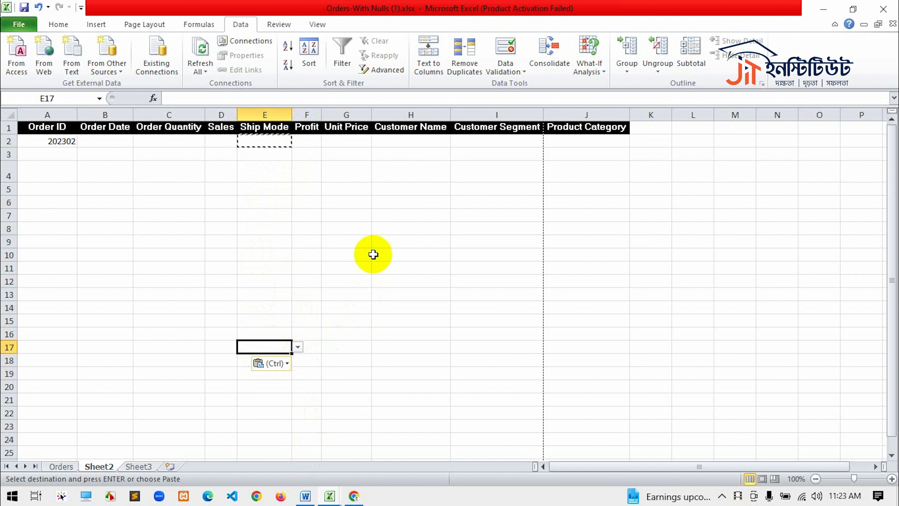
click(303, 254)
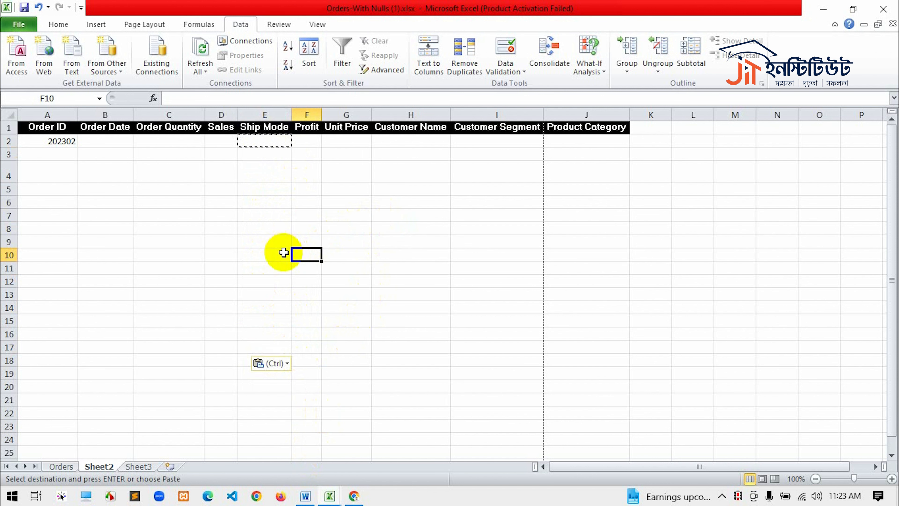
key(ctrl+z)
Pick Regular Air from the drop-down in cell E2 and undo that entry.
click(312, 172)
click(271, 138)
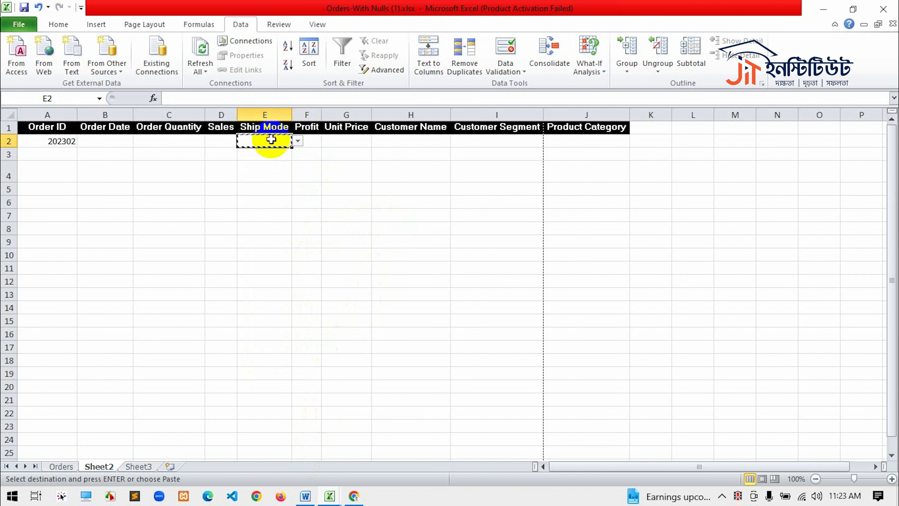
click(298, 141)
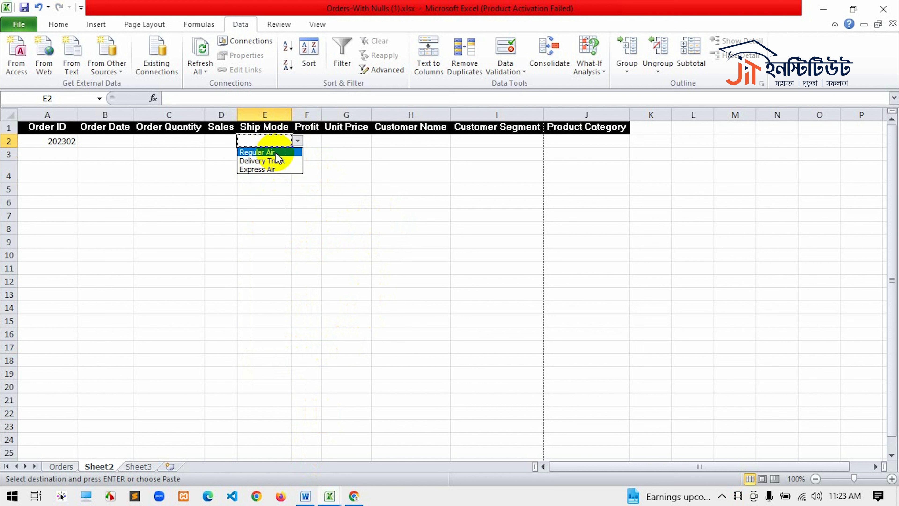
click(257, 152)
click(266, 258)
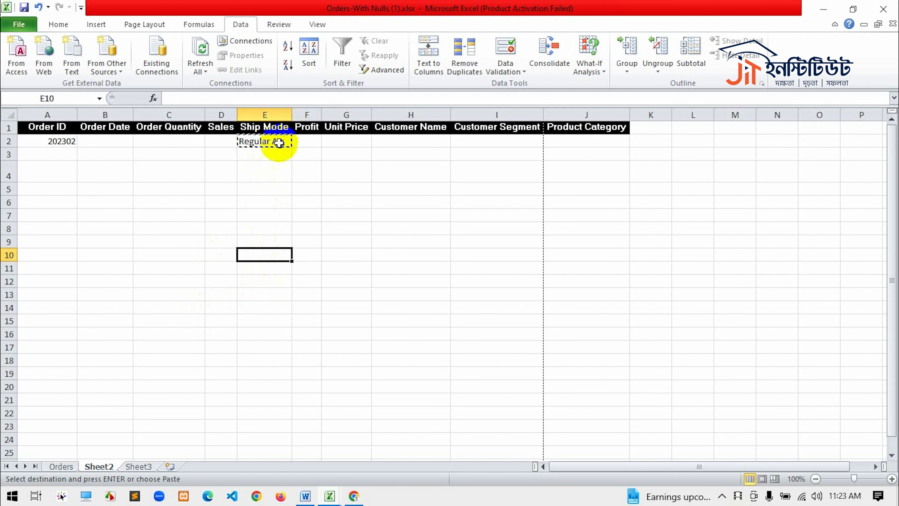
key(ctrl+z)
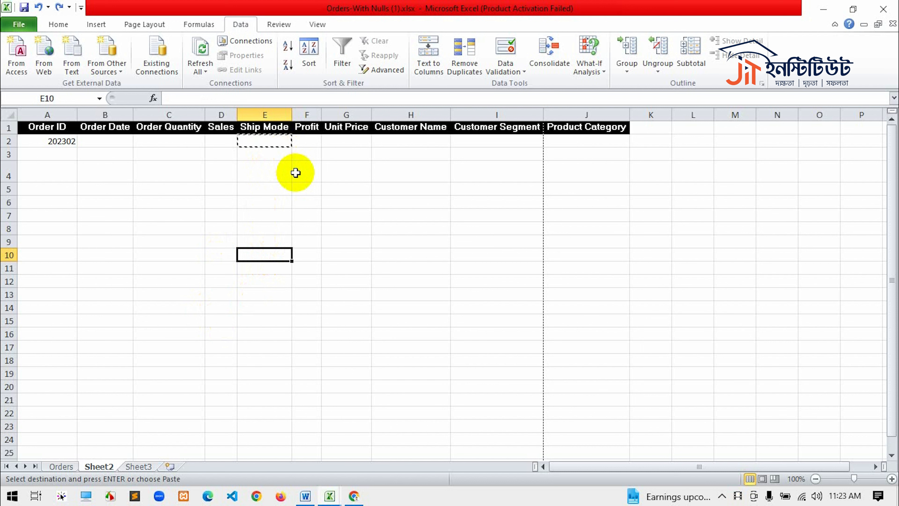
click(285, 144)
key(Escape)
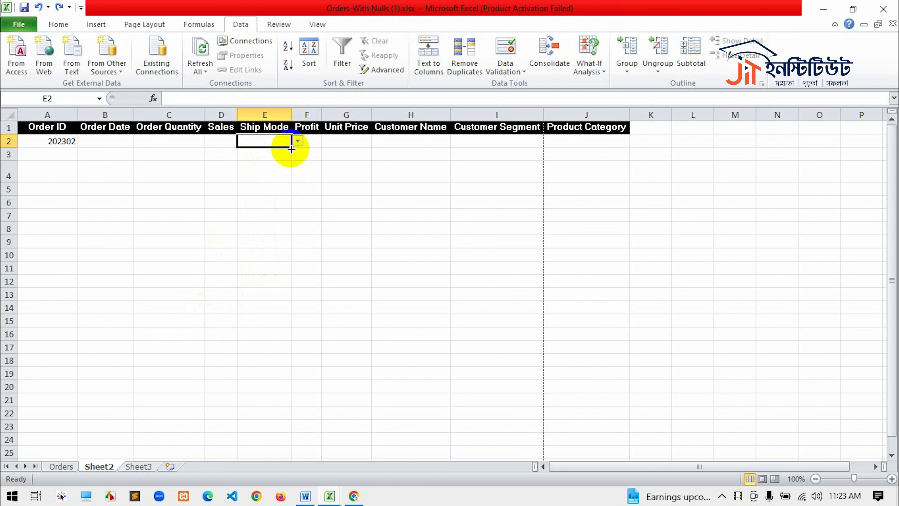
Fill the Ship Mode drop-down from E2 down to E5 and pick Regular Air in E5.
drag(290, 147, 291, 195)
click(283, 277)
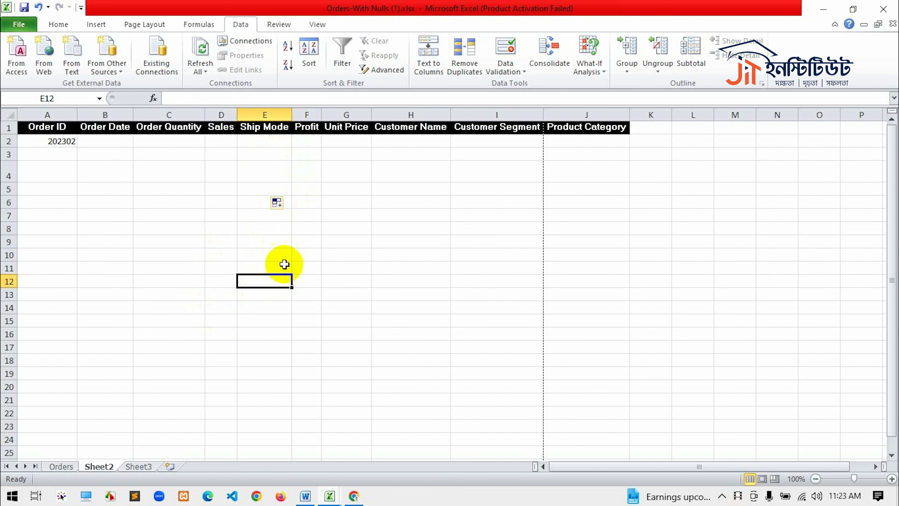
click(276, 188)
click(297, 189)
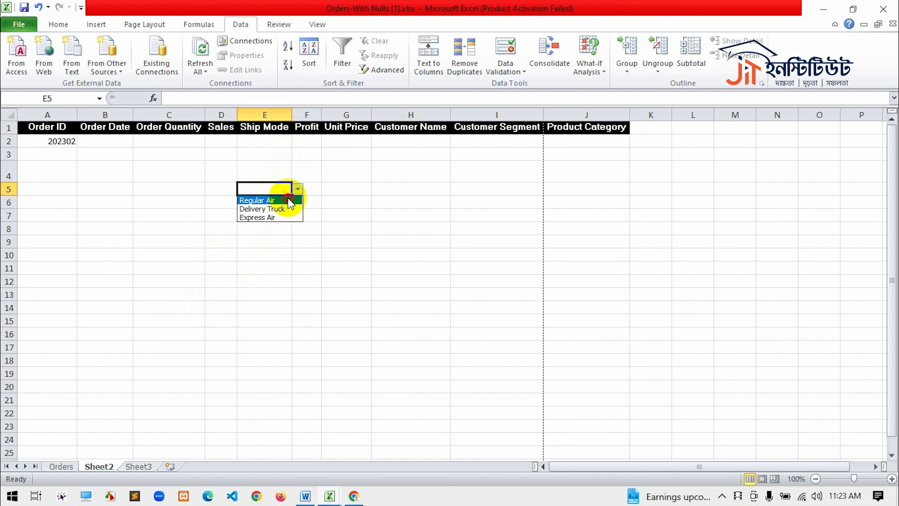
click(277, 201)
Pick Express Air in E4 and Delivery Truck in E3 from the Ship Mode drop-downs.
click(287, 176)
click(298, 175)
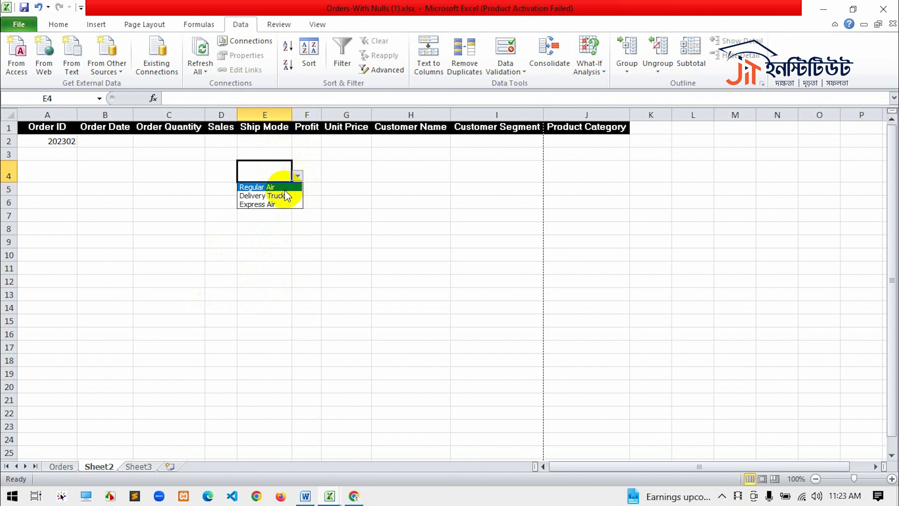
click(282, 203)
click(287, 154)
click(297, 154)
click(280, 174)
click(275, 255)
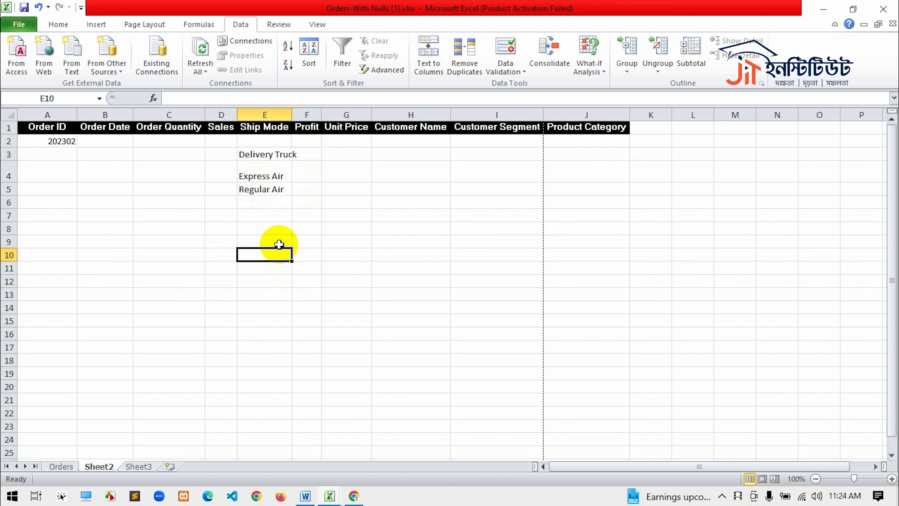
Fill cell E5 with its drop-down down to E11 and clear the copied entries in E6:E11.
click(271, 191)
drag(292, 195, 292, 274)
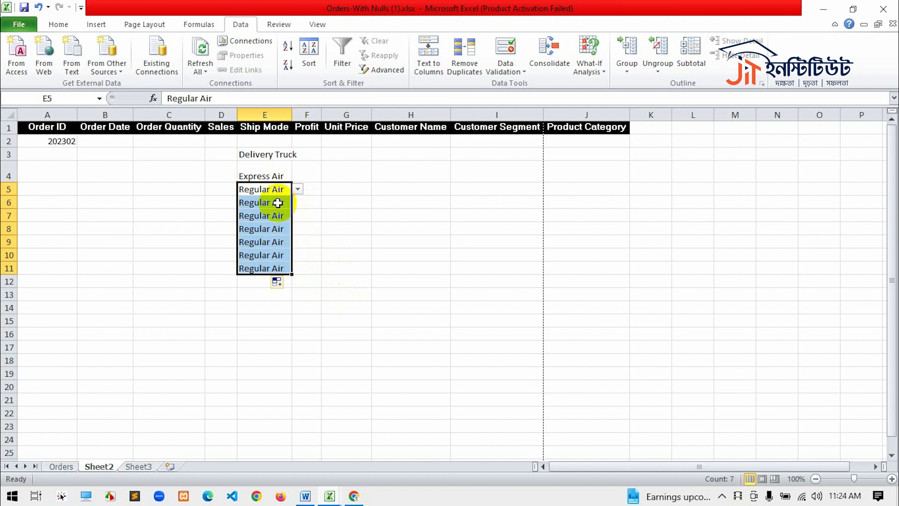
click(305, 201)
click(270, 202)
drag(270, 202, 262, 268)
key(Delete)
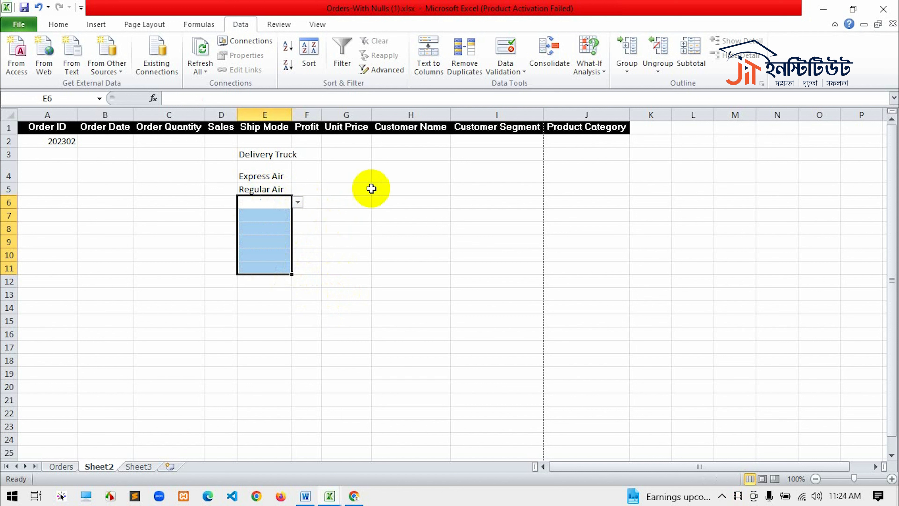
Check that the Ship Mode drop-down list is available in the cleared cells E7 and E6.
click(345, 255)
click(282, 213)
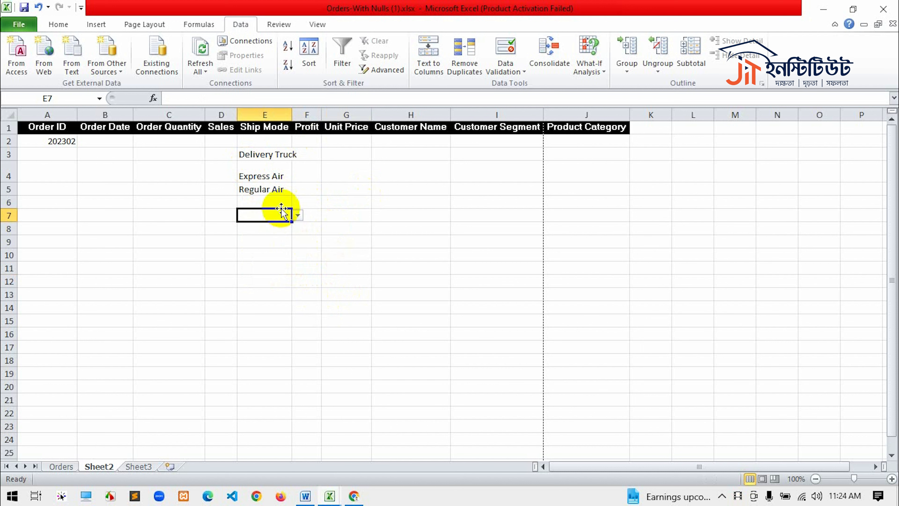
click(298, 215)
click(261, 219)
click(266, 200)
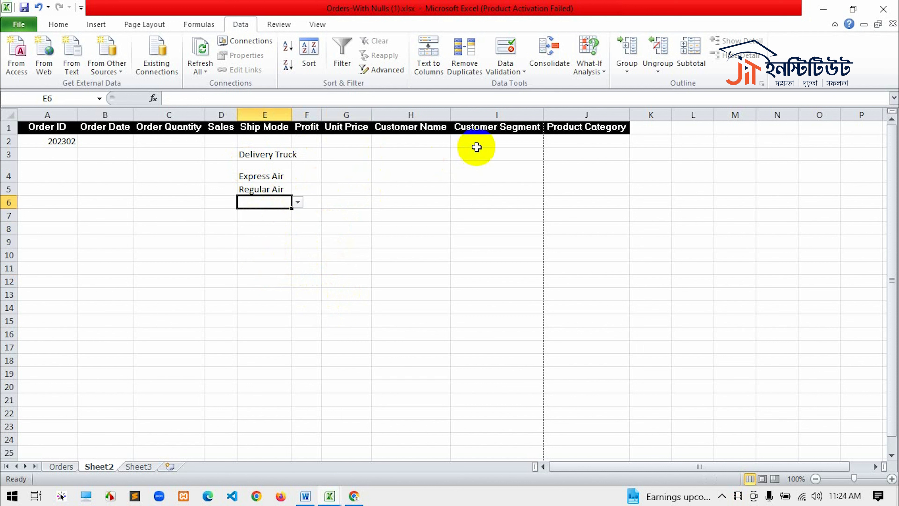
Add list validation to I2 under Customer Segment with the source Consumer,Corporate,Home Office,Small Business.
click(532, 142)
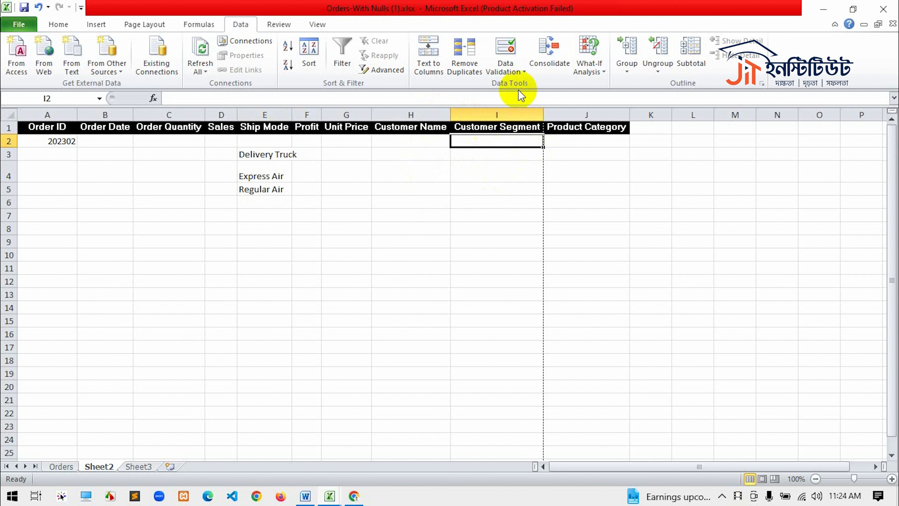
click(517, 67)
click(524, 85)
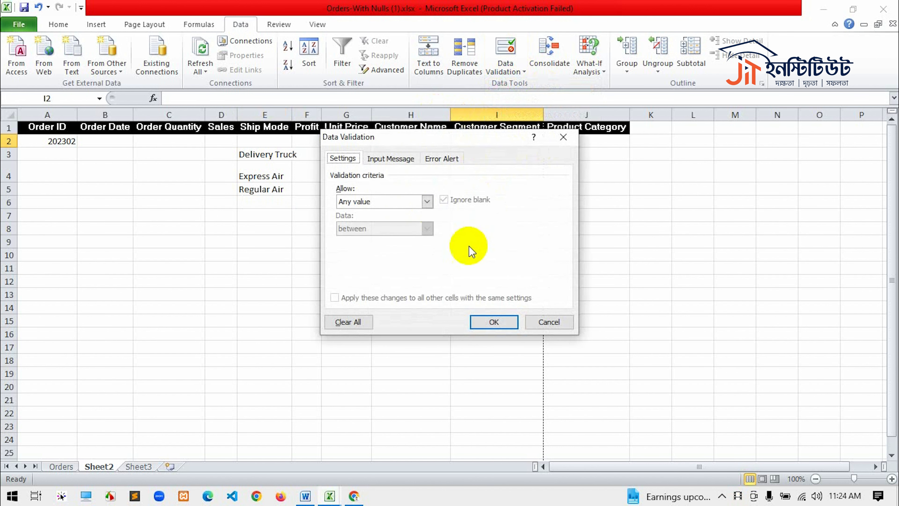
click(426, 201)
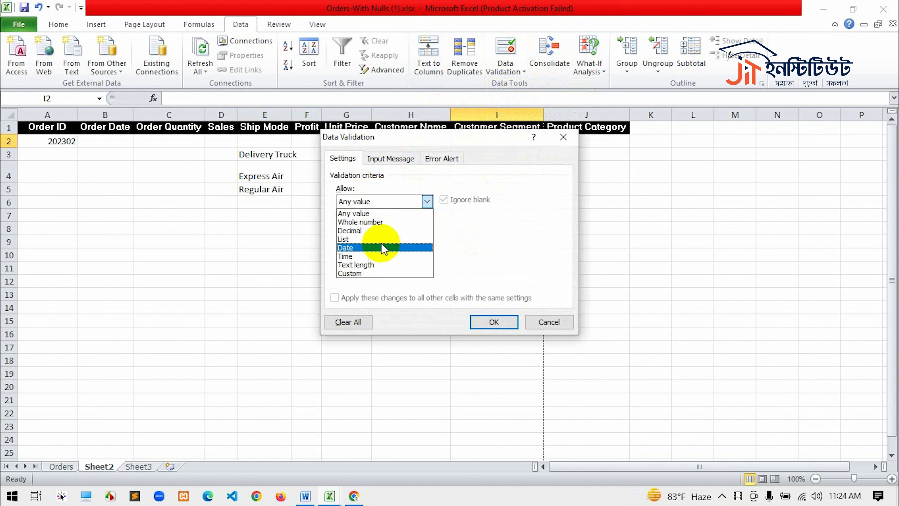
click(389, 238)
click(388, 255)
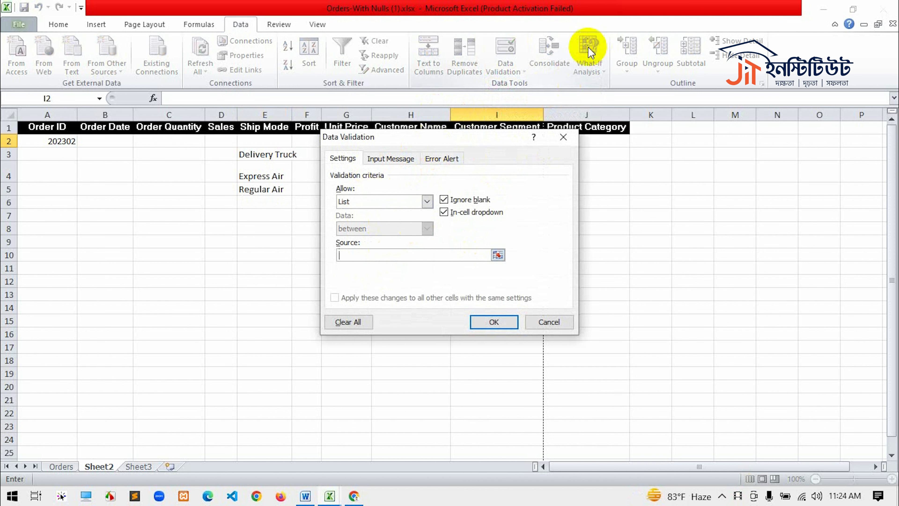
drag(481, 142, 463, 177)
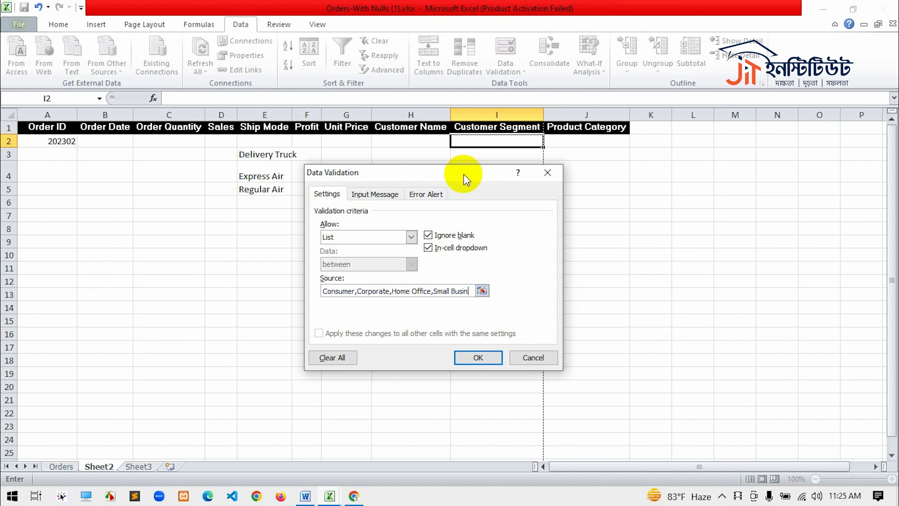
text(ss)
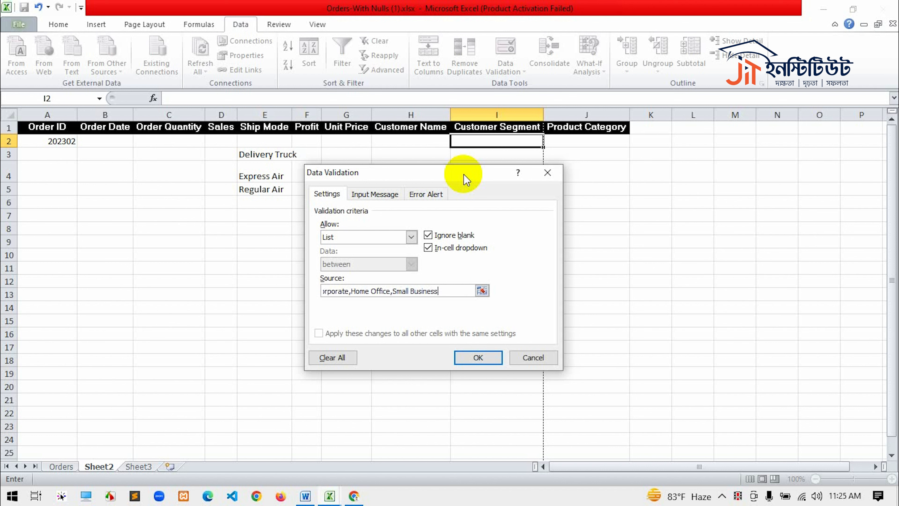
click(496, 357)
Review the options in the Customer Segment drop-down in I2 without picking one.
click(549, 140)
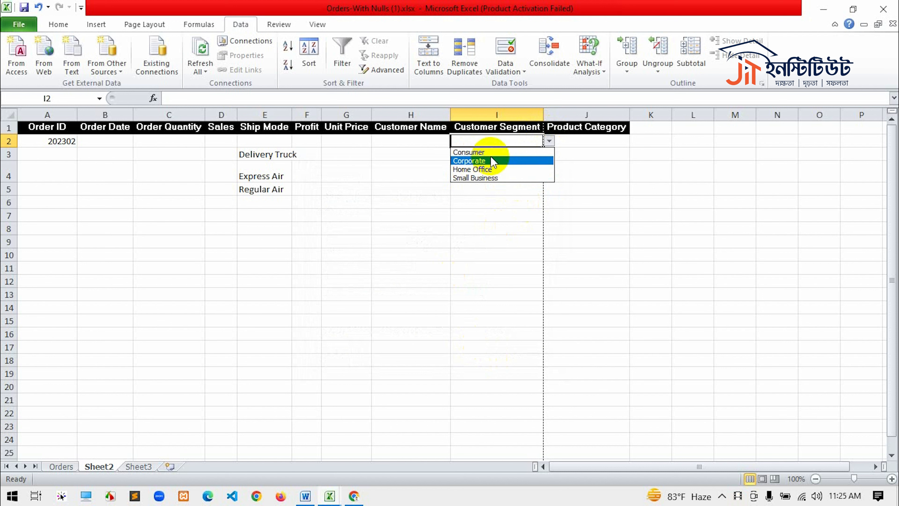
click(493, 239)
click(551, 142)
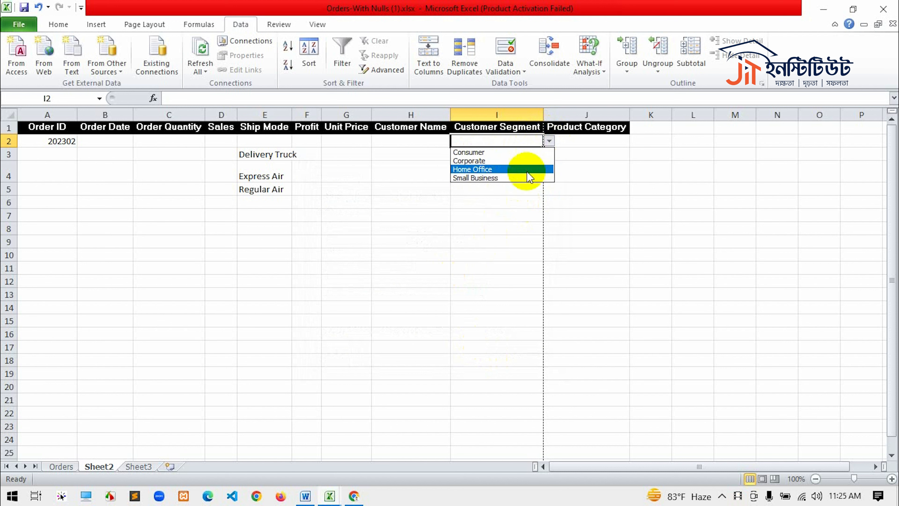
click(512, 227)
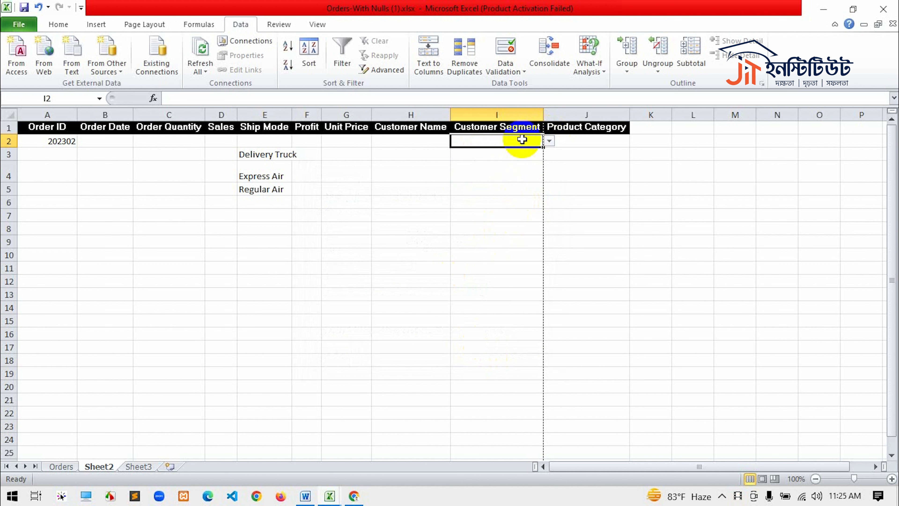
click(549, 141)
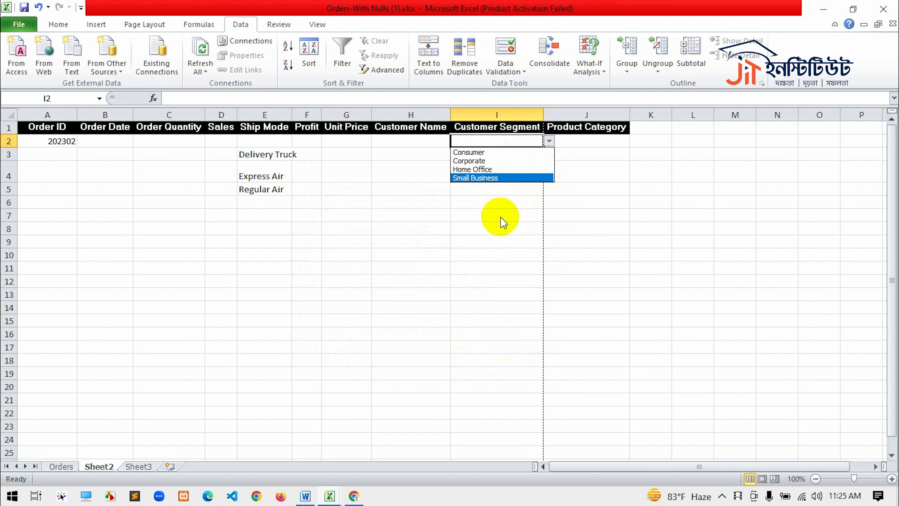
click(497, 269)
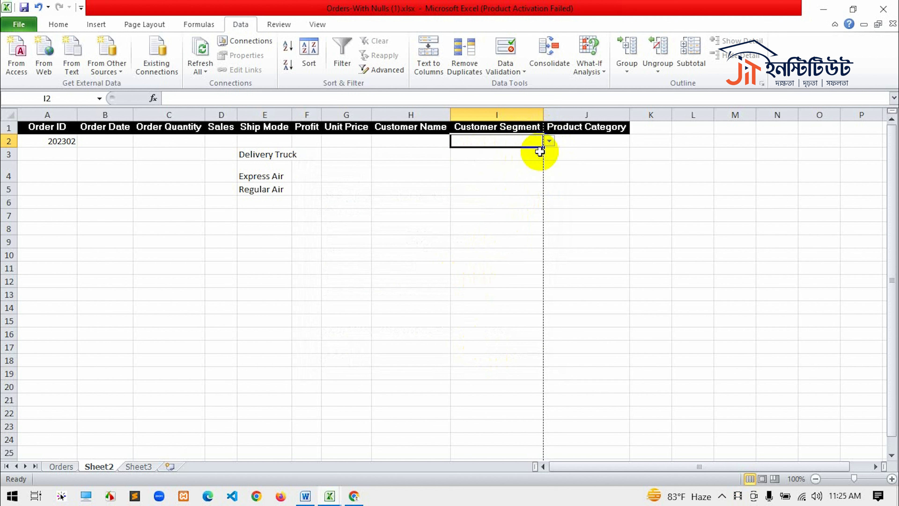
Fill the Customer Segment drop-down from I2 down to I14 and check the list in I12.
drag(542, 150, 522, 277)
click(524, 282)
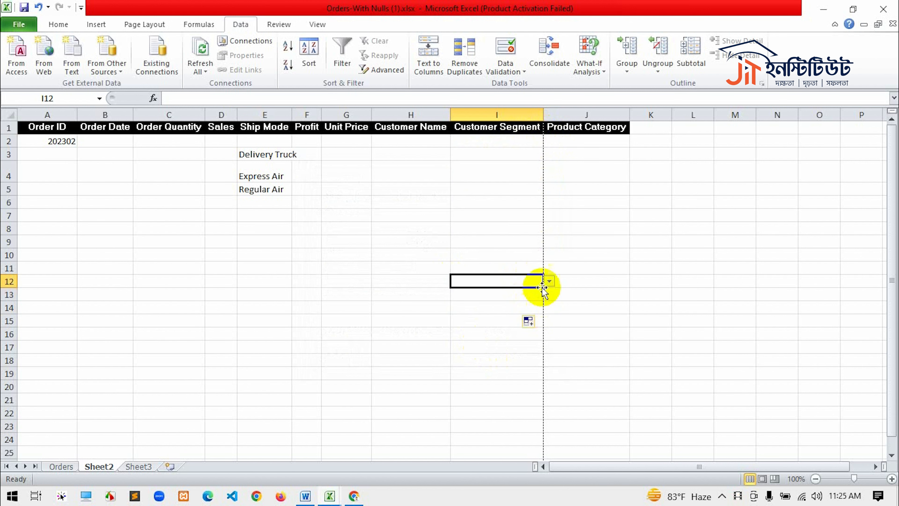
click(549, 284)
click(497, 203)
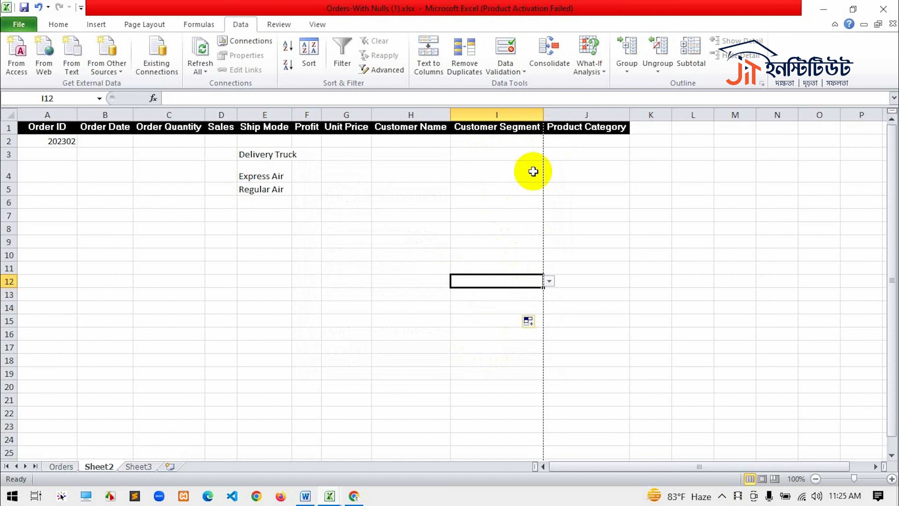
Add list validation to J2 under Product Category with the source Furniture,Office Supplies,Technology.
click(583, 141)
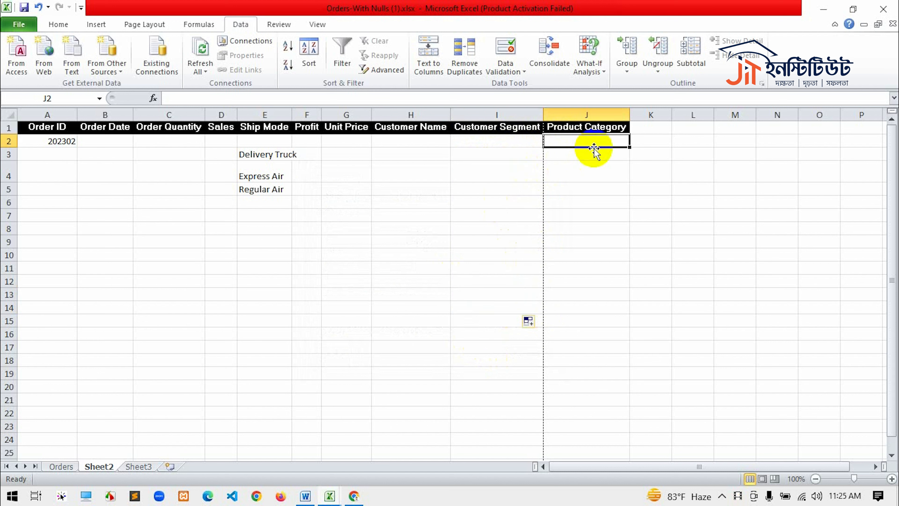
click(509, 71)
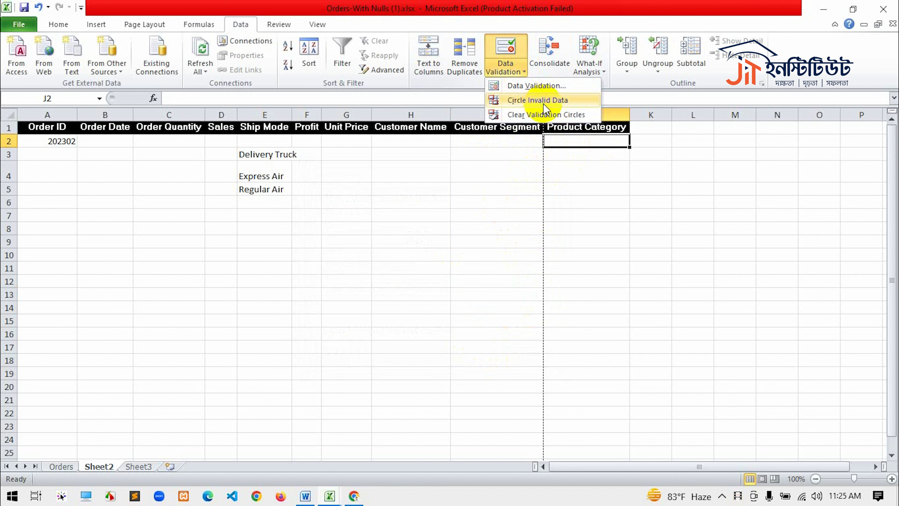
click(537, 86)
click(412, 236)
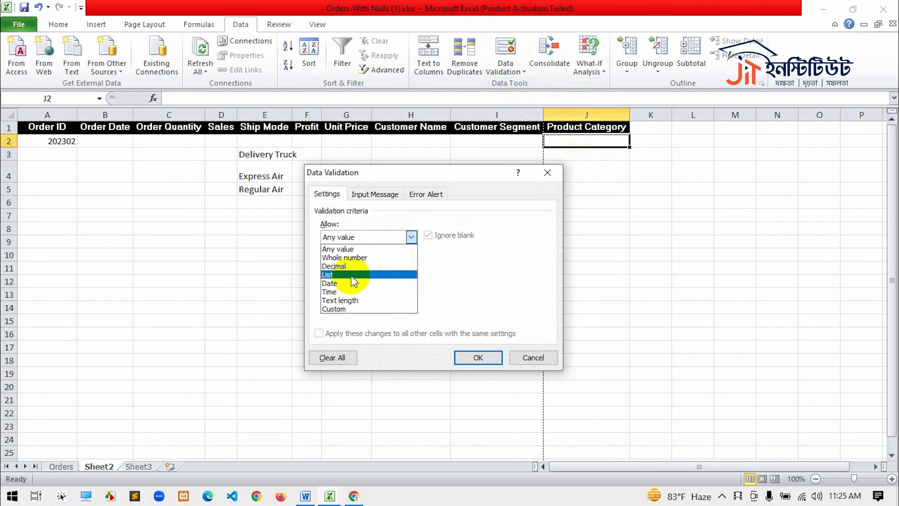
click(350, 275)
click(403, 291)
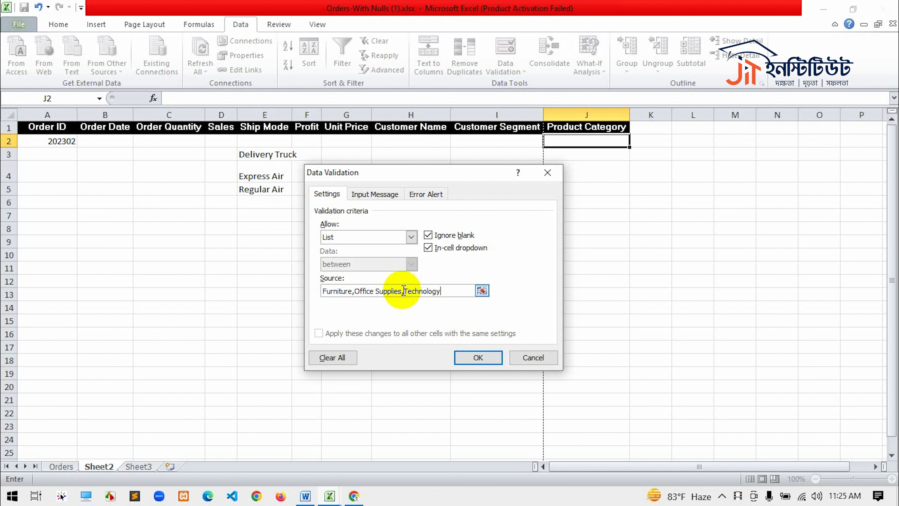
click(471, 356)
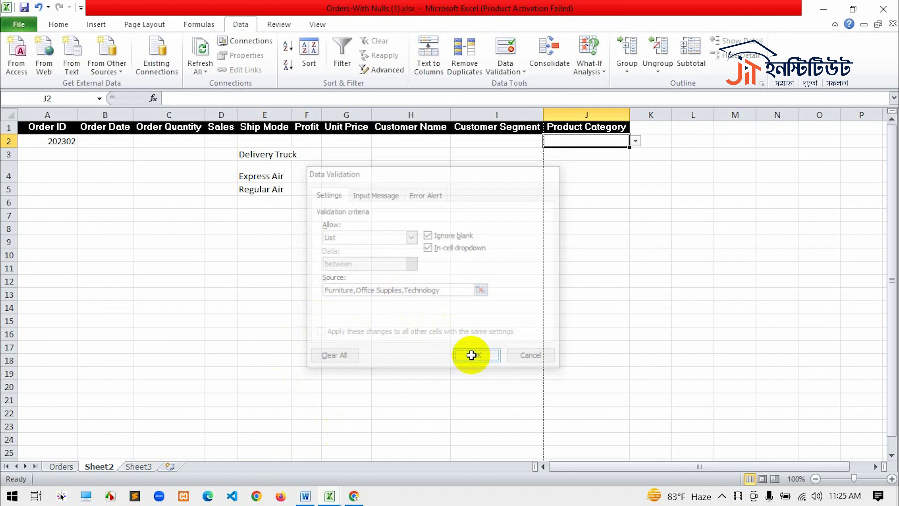
Review the options in the Product Category drop-down in J2 without picking one.
click(636, 141)
click(602, 233)
click(636, 141)
click(616, 215)
Fill the Product Category drop-down from J2 down to J4 and pick Furniture in J2.
drag(628, 147, 628, 176)
click(636, 141)
click(620, 151)
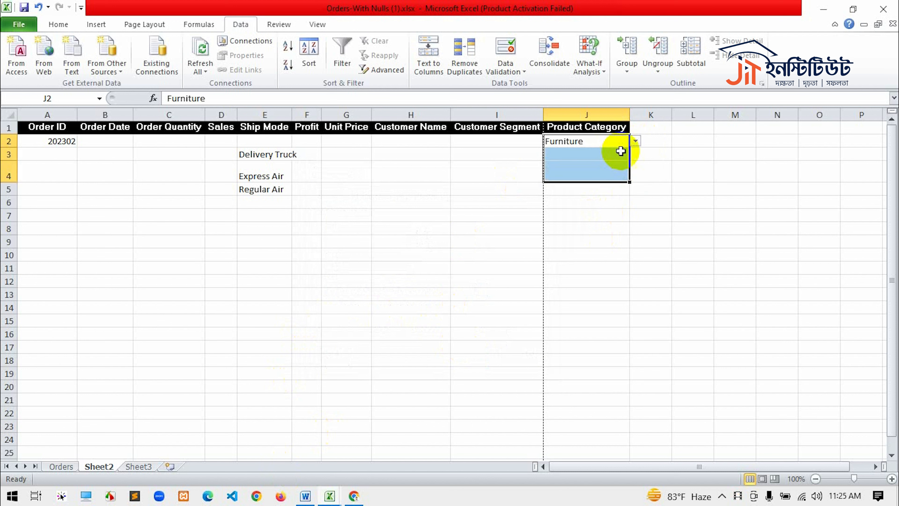
Pick Office Supplies in J3 and Technology in J4 from the Product Category drop-downs.
click(622, 152)
click(636, 154)
click(614, 173)
click(610, 172)
click(636, 176)
click(606, 204)
click(578, 153)
click(578, 141)
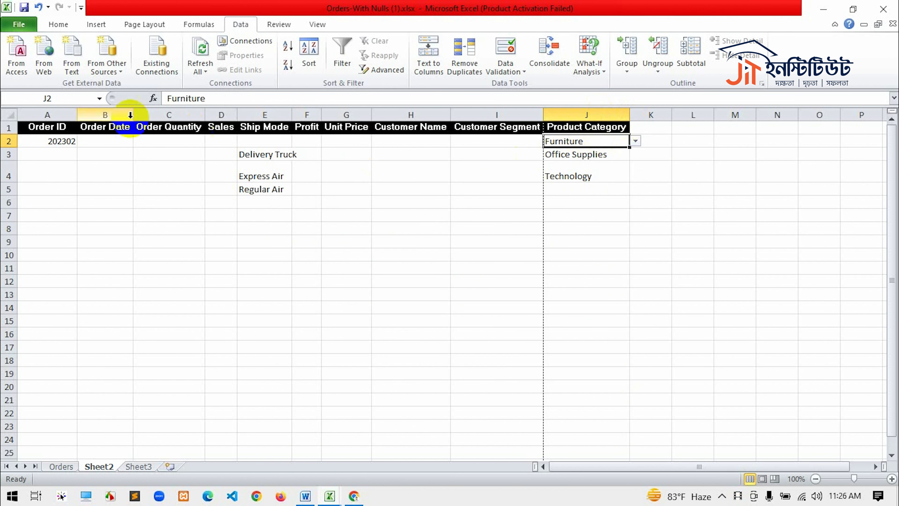
Select the range A1:J25 and check each page of its print preview.
drag(53, 127, 628, 454)
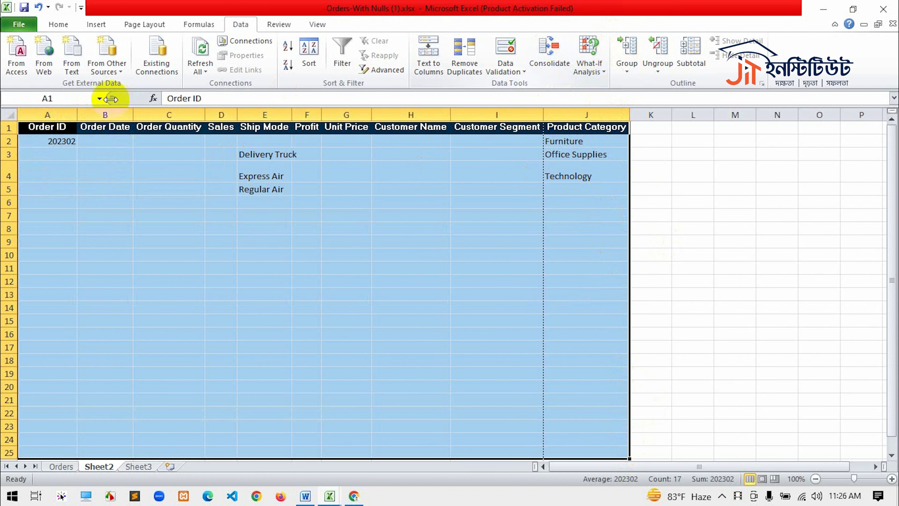
key(ctrl+p)
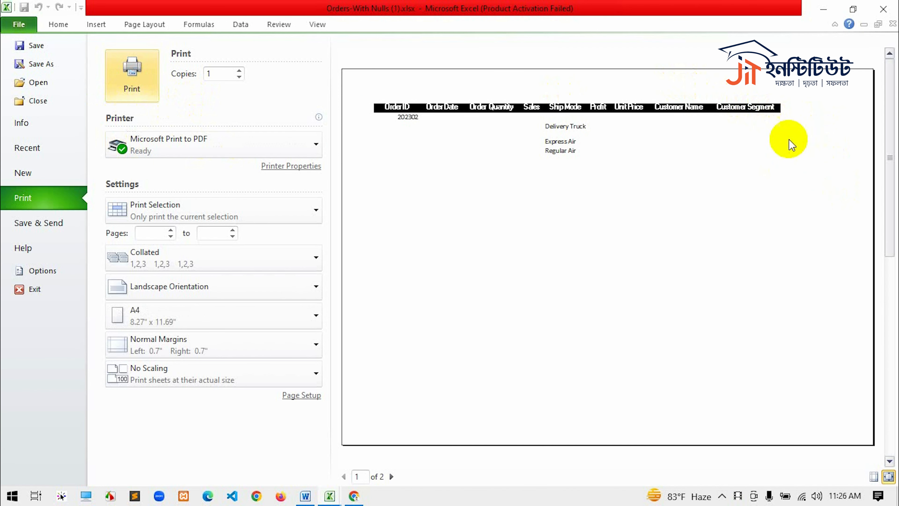
scroll(758, 147, down, 2)
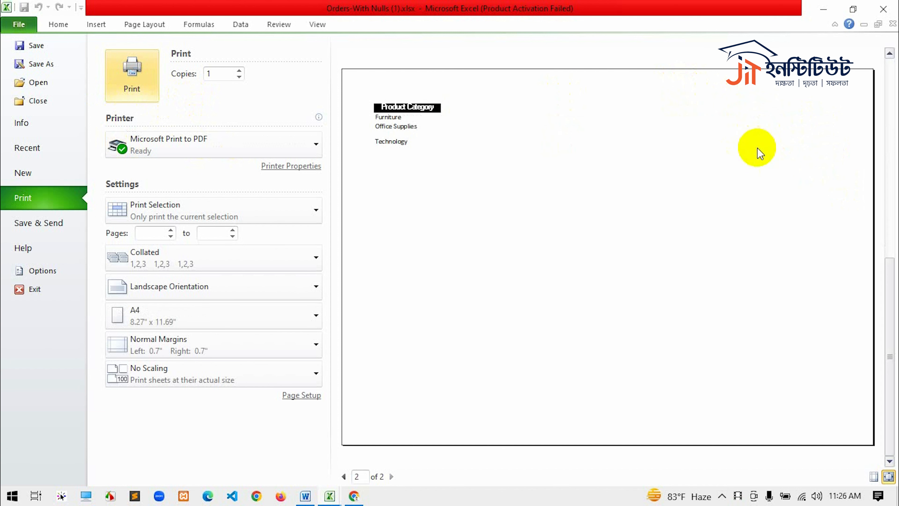
scroll(506, 160, up, 2)
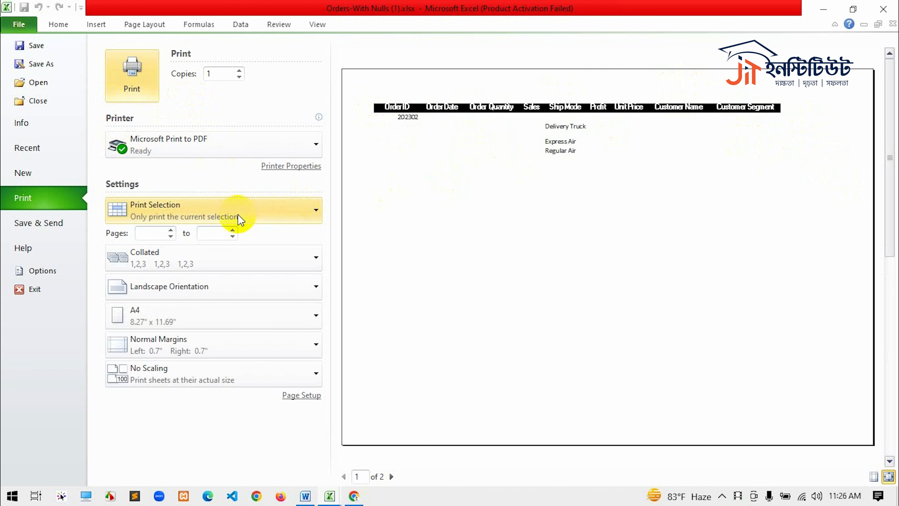
Set the print scaling to Fit Sheet on One Page and return to the worksheet.
click(175, 381)
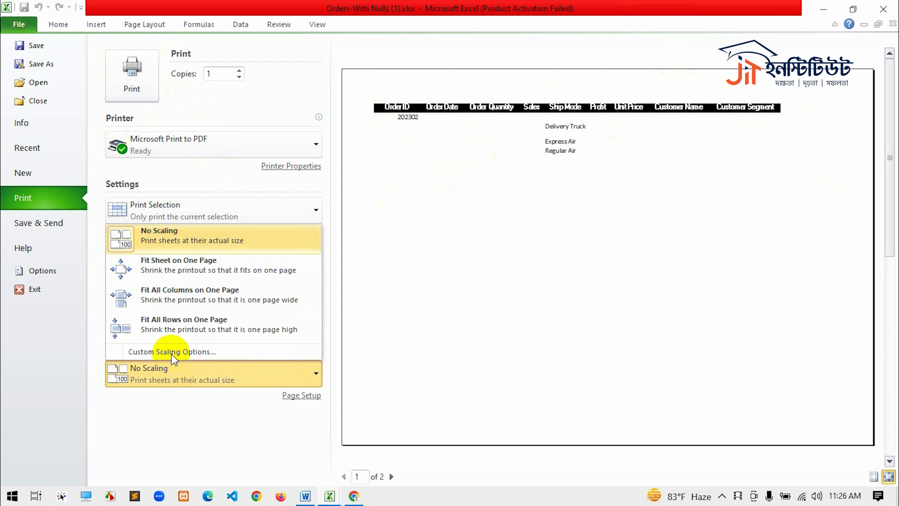
click(198, 266)
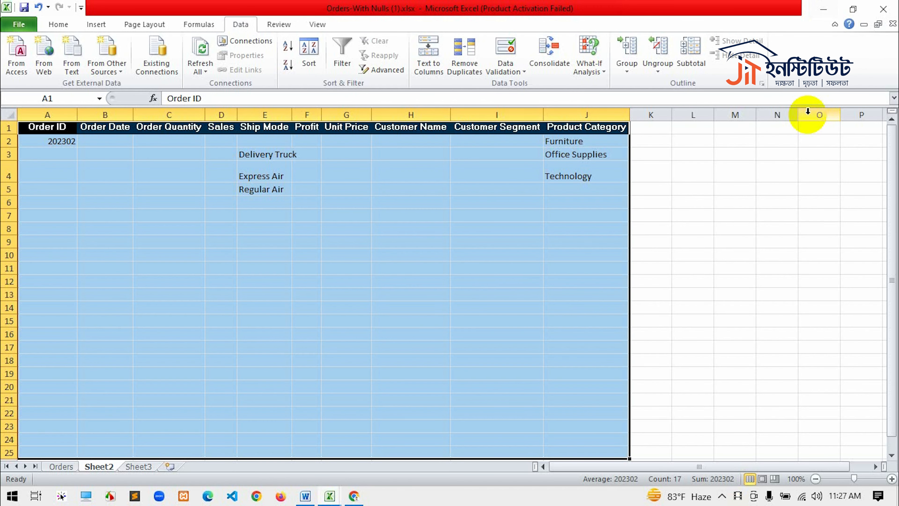
click(246, 347)
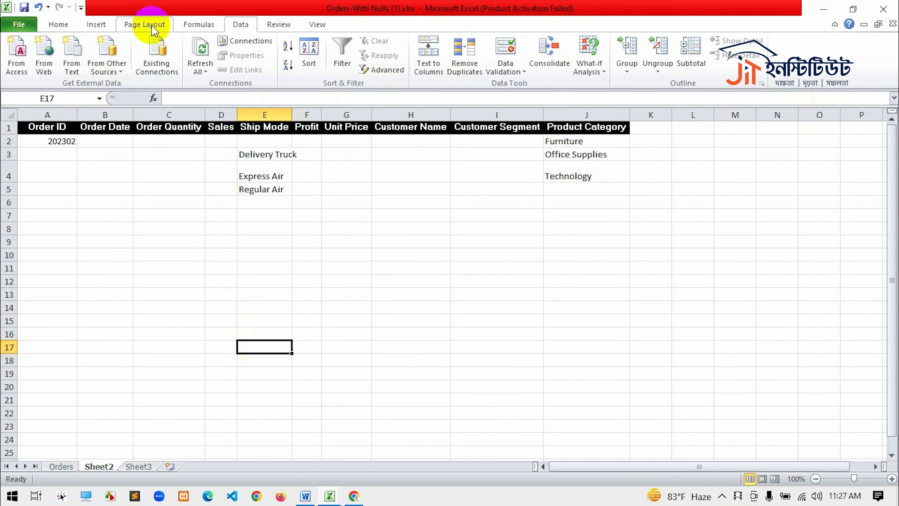
Set the page orientation of Sheet2 to Portrait.
click(144, 24)
click(153, 72)
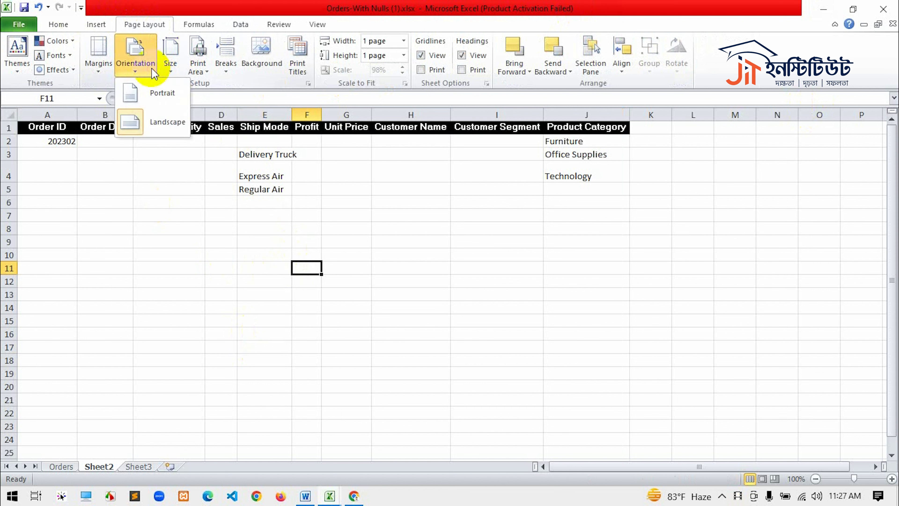
click(349, 237)
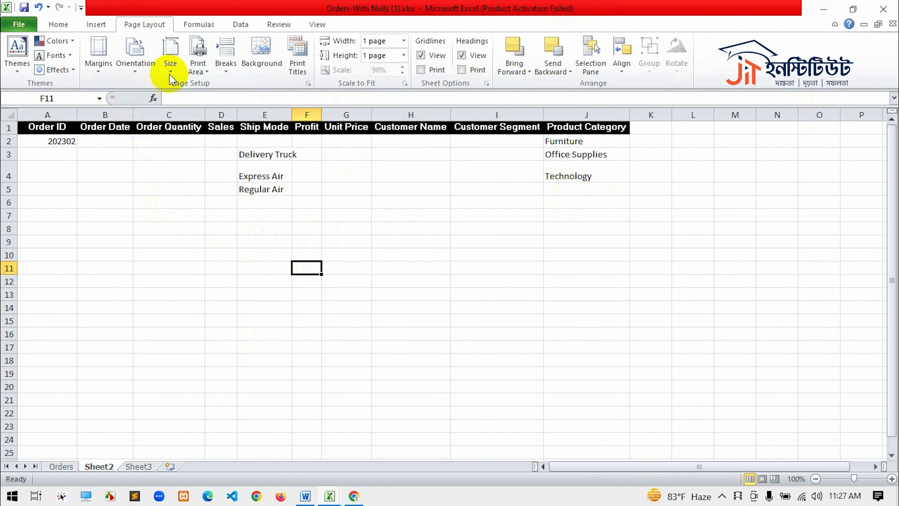
click(145, 75)
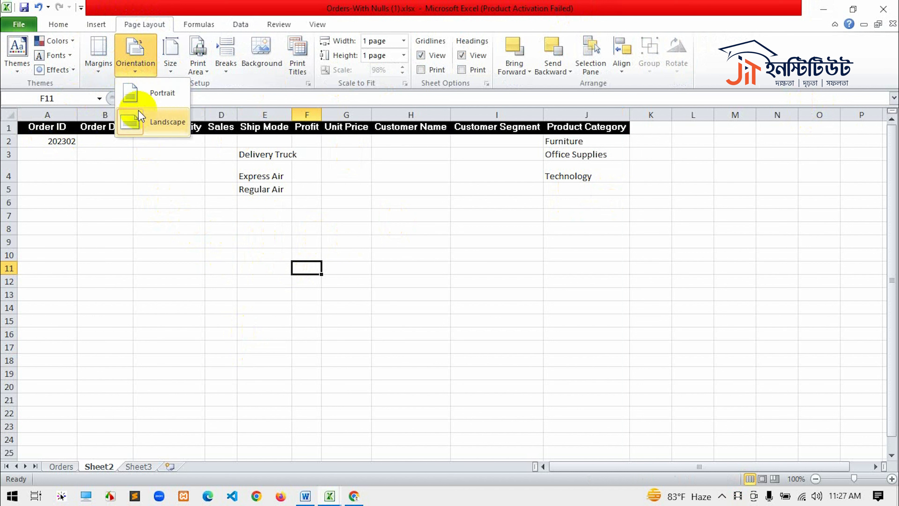
click(145, 94)
Set the paper size to A4 and choose Portrait orientation again.
click(170, 70)
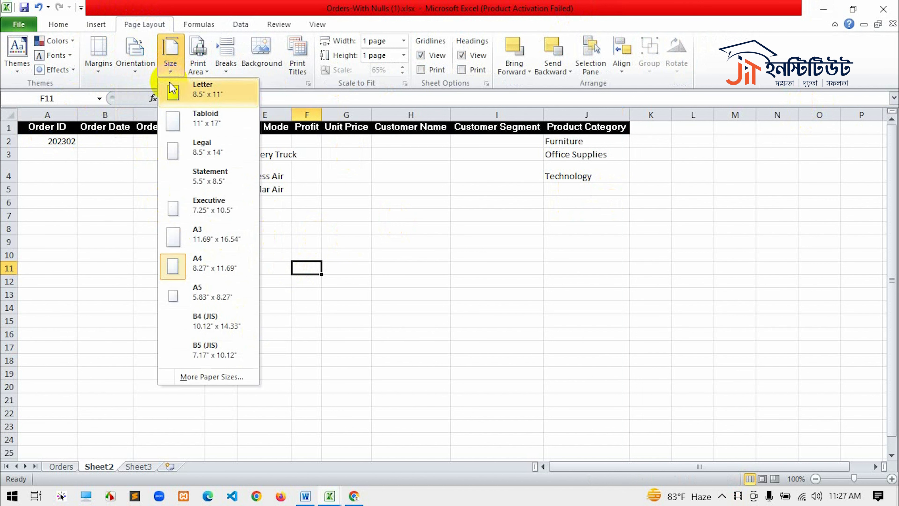
click(191, 268)
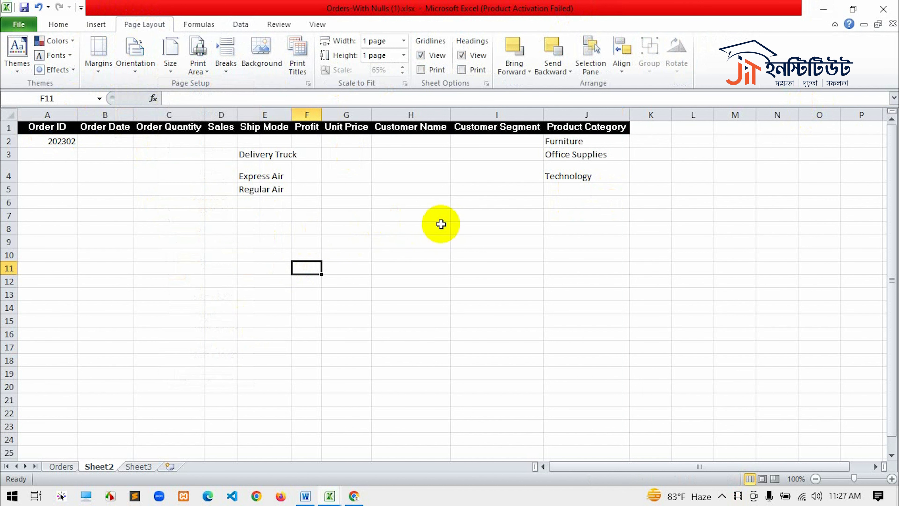
click(182, 56)
click(185, 267)
click(136, 57)
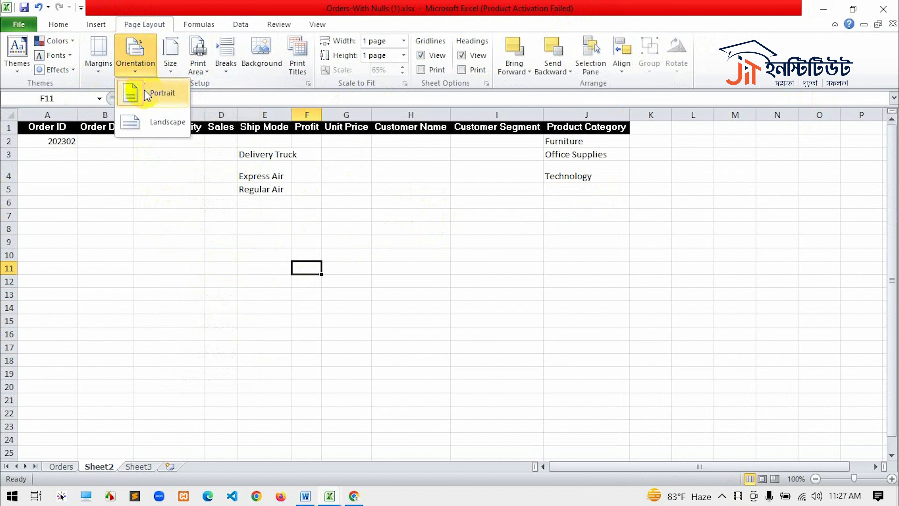
click(148, 90)
Look through the paper sizes without changing the size, and reapply Portrait orientation.
click(285, 230)
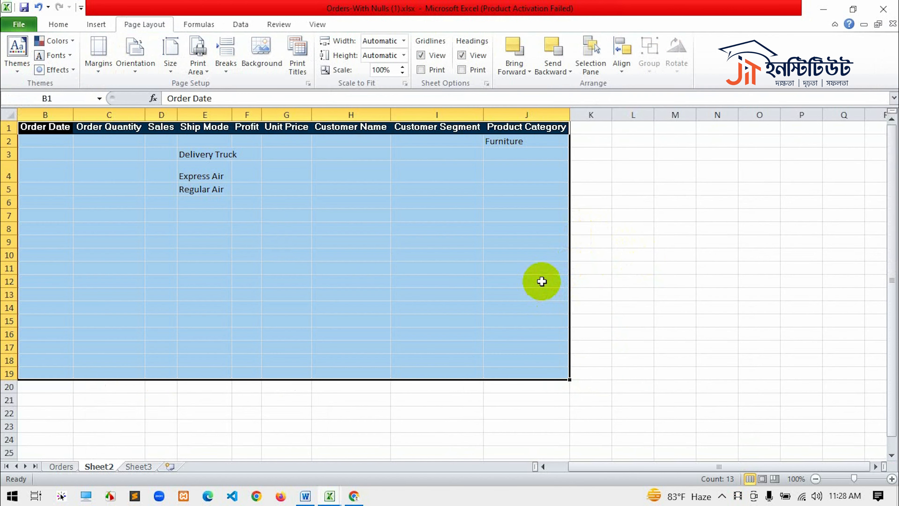
click(253, 228)
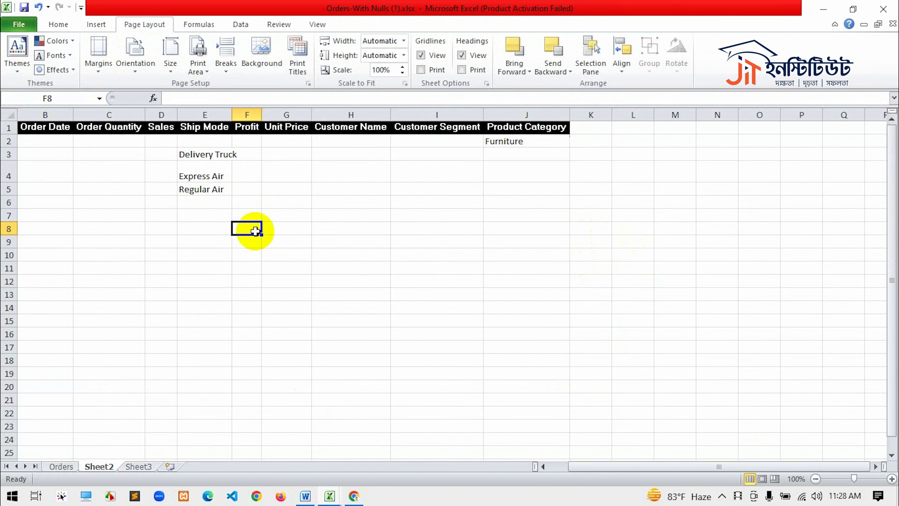
click(176, 63)
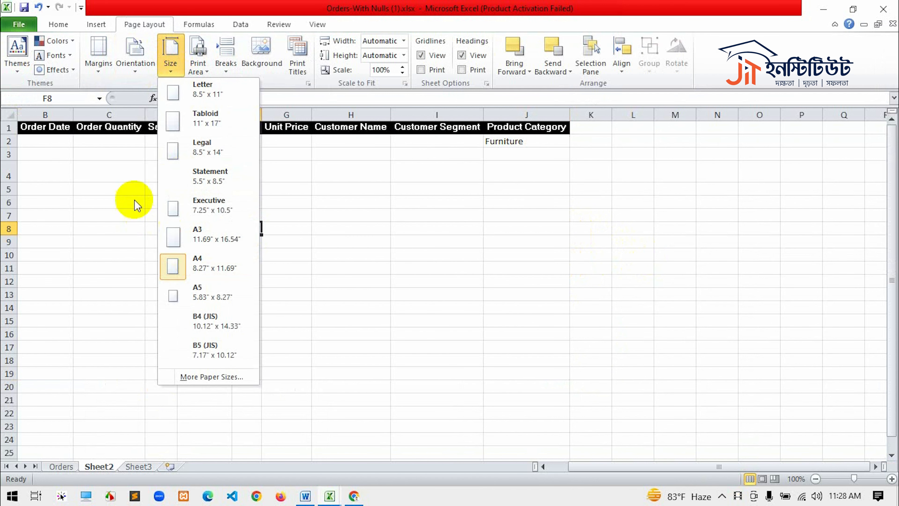
click(131, 62)
click(163, 93)
Select the range B1:J10 and check each page of its print preview.
drag(39, 128, 531, 255)
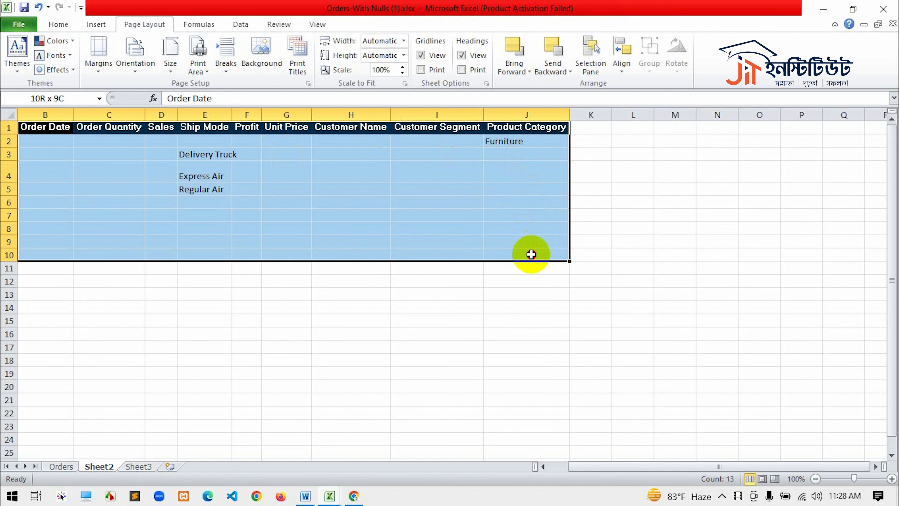
key(ctrl+p)
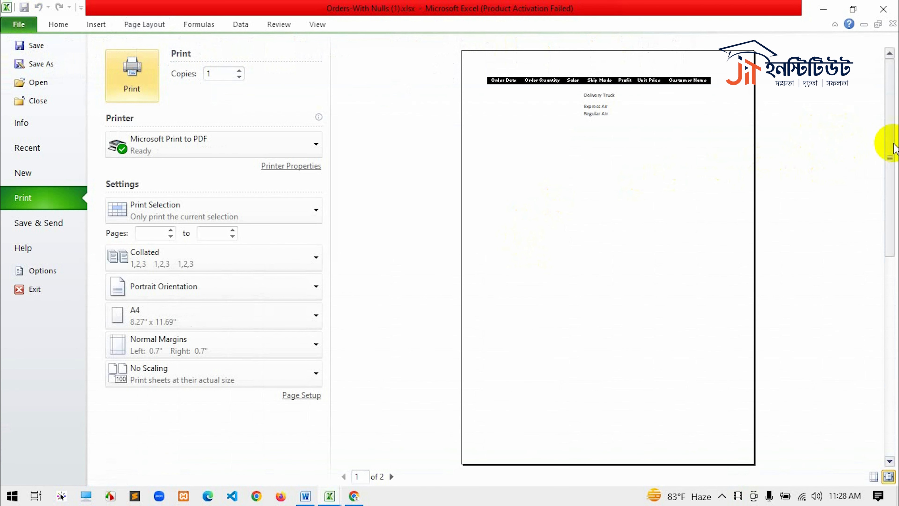
click(895, 214)
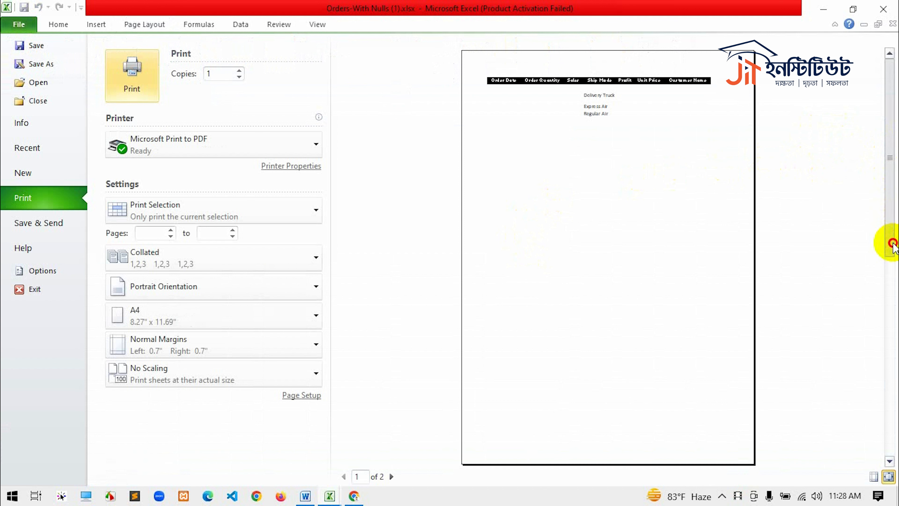
drag(894, 234, 886, 331)
drag(889, 395, 888, 398)
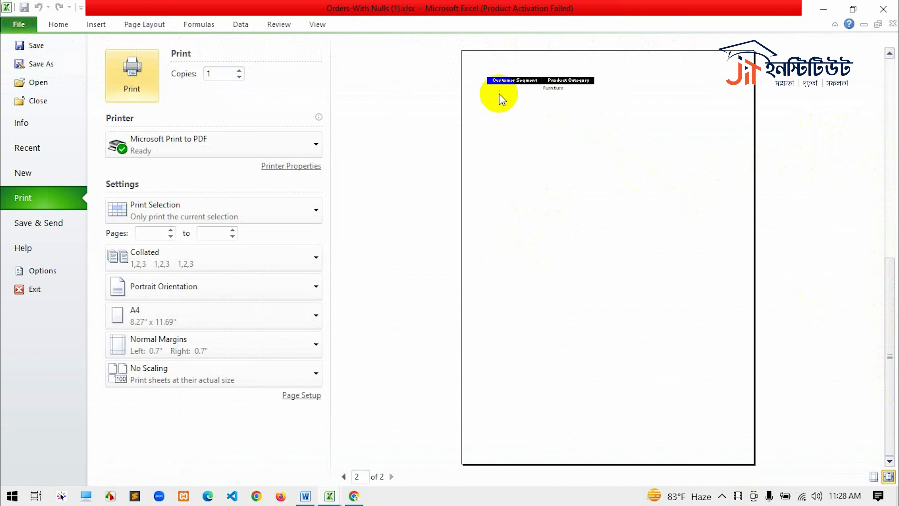
drag(891, 278, 829, 96)
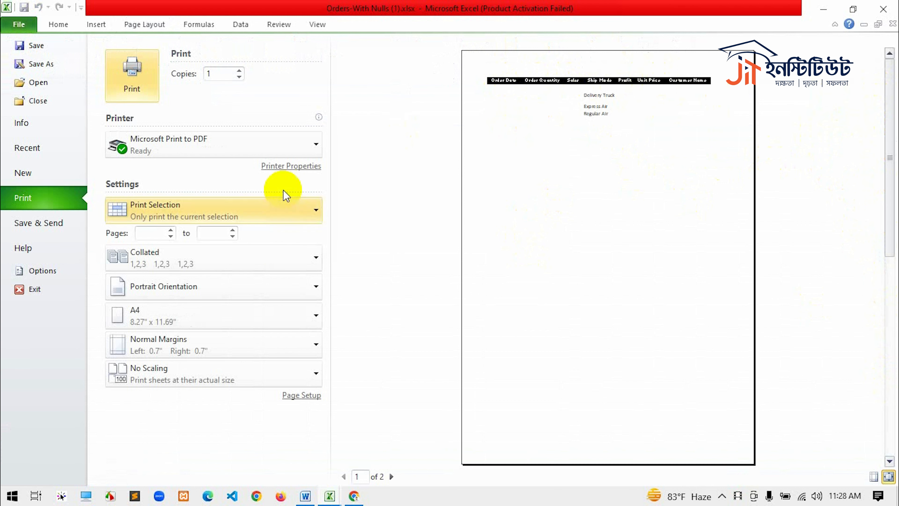
Scale the printout of the selection to Fit Sheet on One Page and go back to the worksheet.
click(196, 376)
click(233, 271)
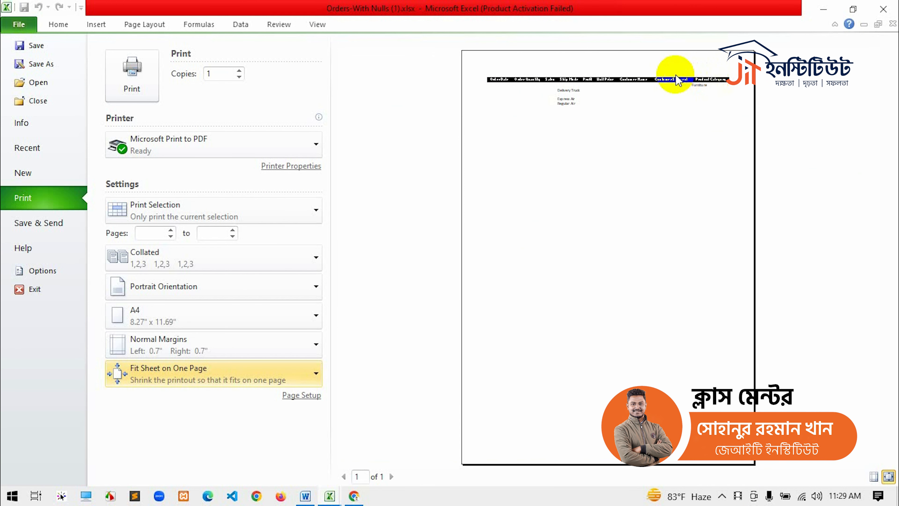
key(Escape)
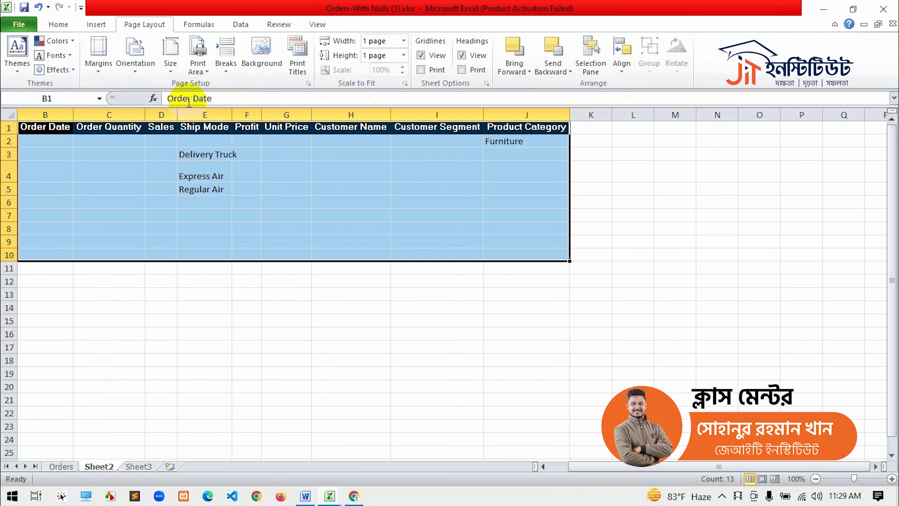
Switch the page orientation to Landscape and deselect the range by selecting cell E12.
click(135, 53)
click(161, 125)
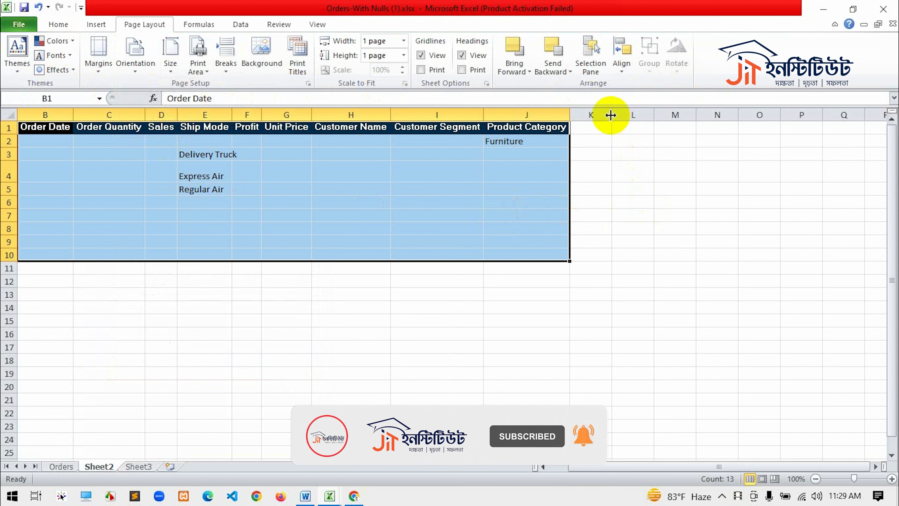
click(198, 280)
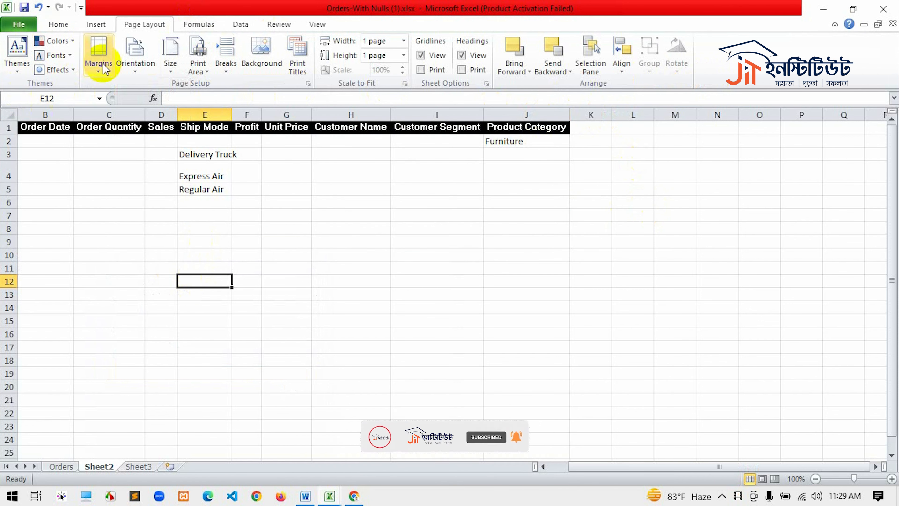